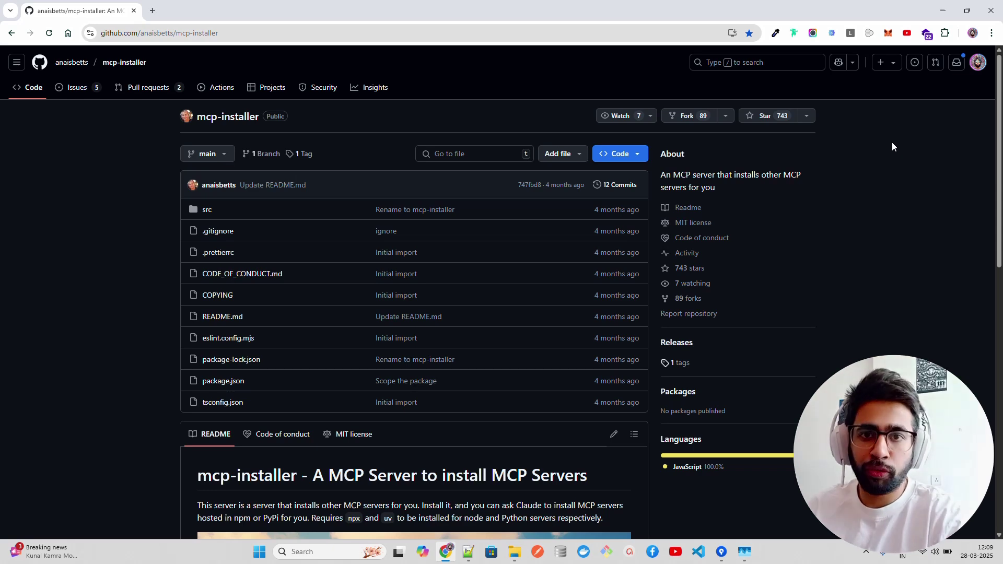
Step: Review the mcp-installer repository page and its README, from the file list to the installation instructions
{"action": "scroll", "coordinate": [892, 146], "scroll_direction": "down", "scroll_amount": 3}
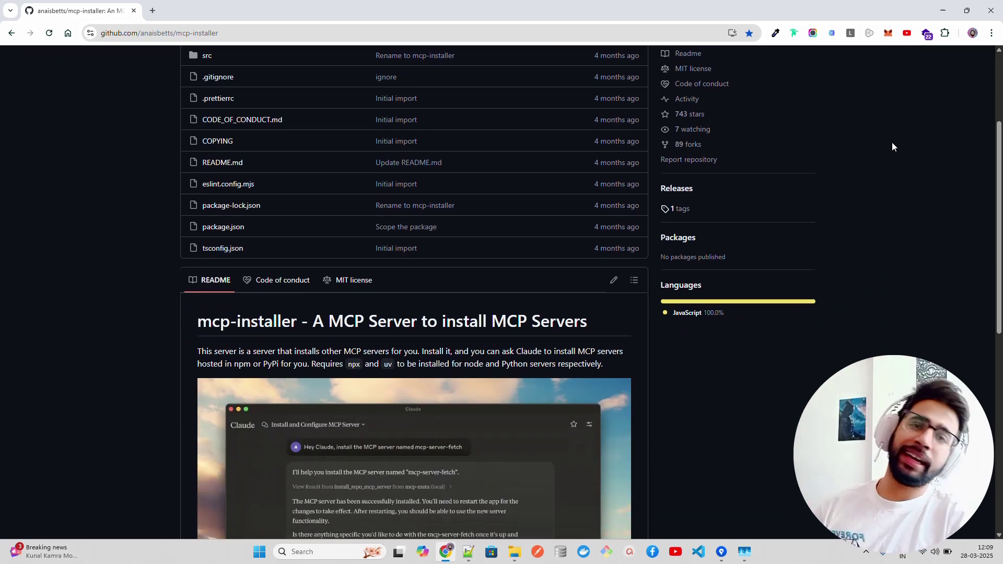
{"action": "scroll", "coordinate": [892, 143], "scroll_direction": "up", "scroll_amount": 3}
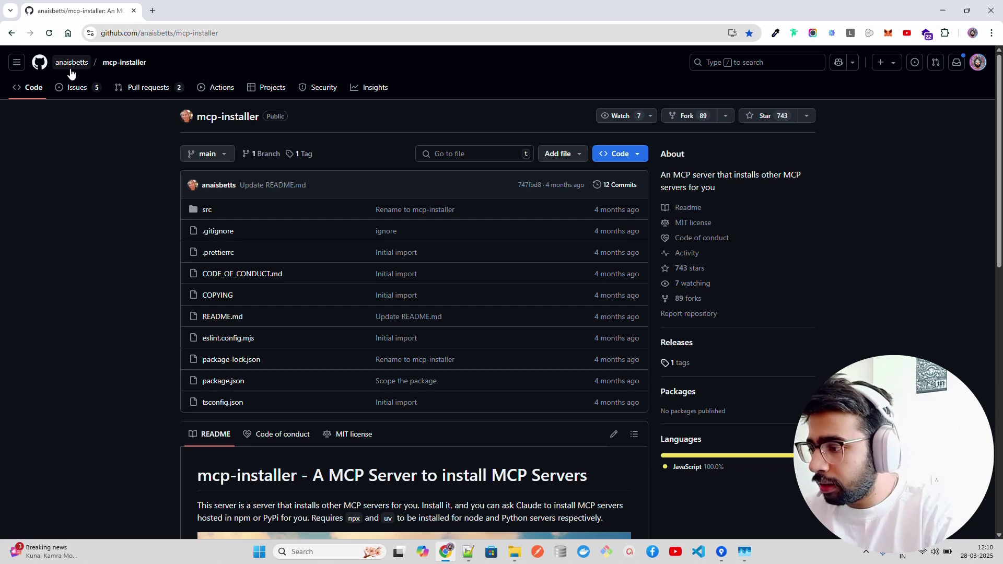
{"action": "mouse_move", "coordinate": [70, 68]}
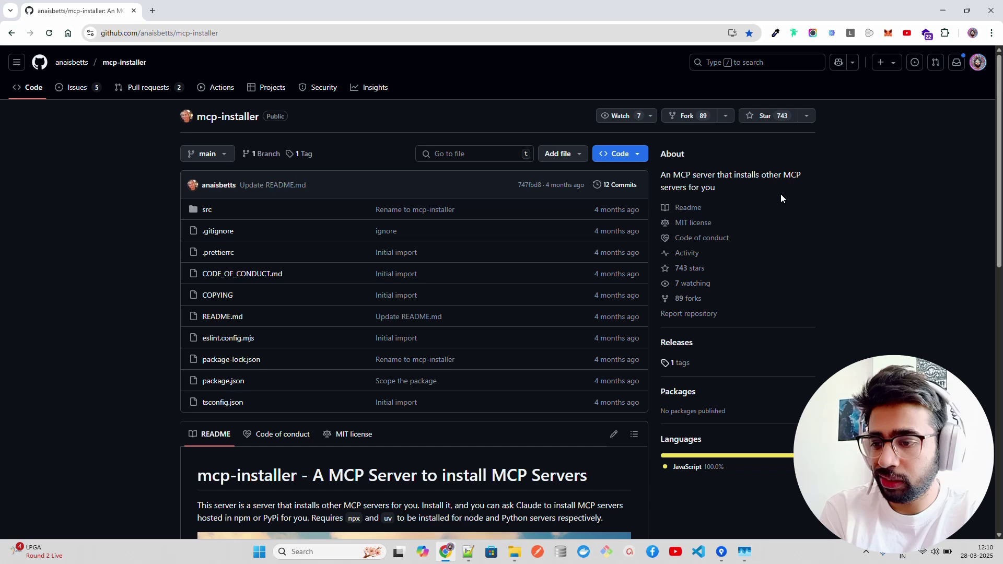
{"action": "scroll", "coordinate": [799, 193], "scroll_direction": "down", "scroll_amount": 2}
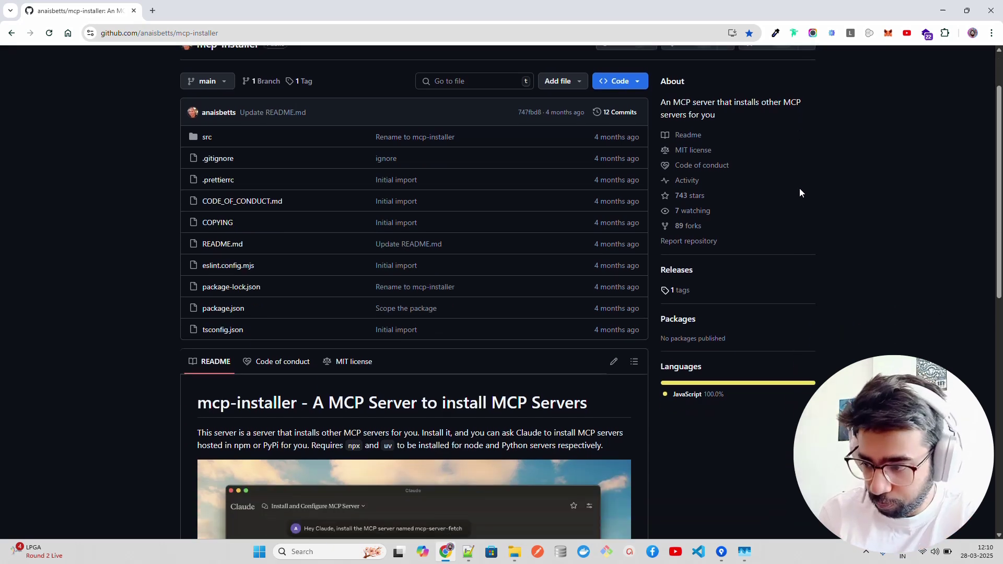
{"action": "scroll", "coordinate": [285, 396], "scroll_direction": "down", "scroll_amount": 2}
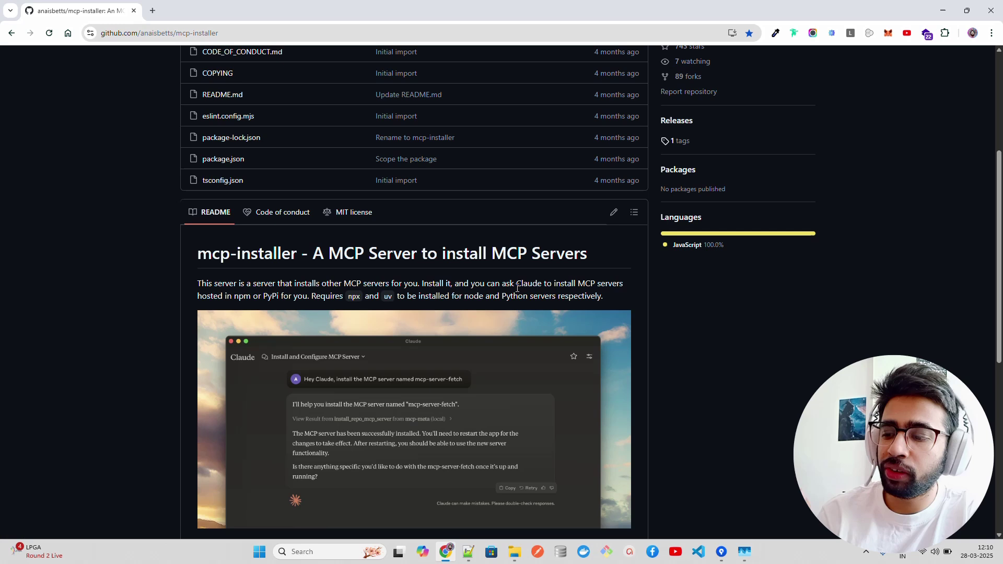
{"action": "scroll", "coordinate": [655, 297], "scroll_direction": "down", "scroll_amount": 1}
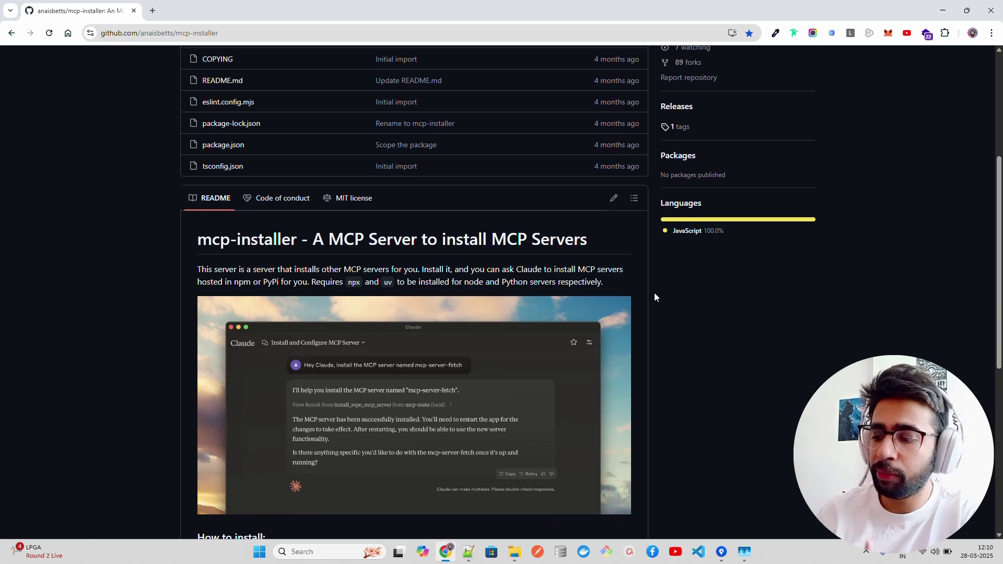
{"action": "scroll", "coordinate": [655, 297], "scroll_direction": "down", "scroll_amount": 1}
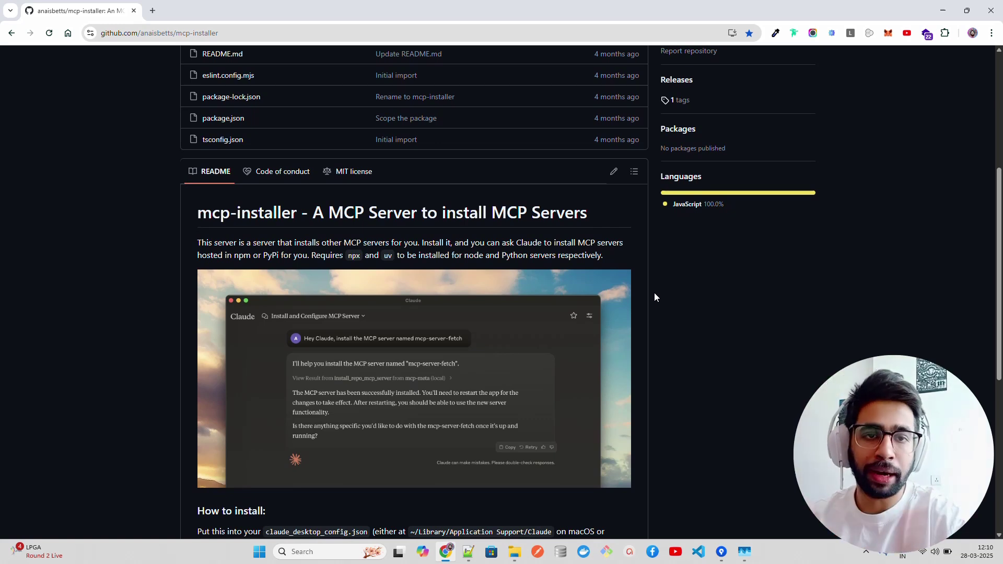
{"action": "scroll", "coordinate": [655, 294], "scroll_direction": "down", "scroll_amount": 3}
{"action": "scroll", "coordinate": [655, 297], "scroll_direction": "down", "scroll_amount": 1}
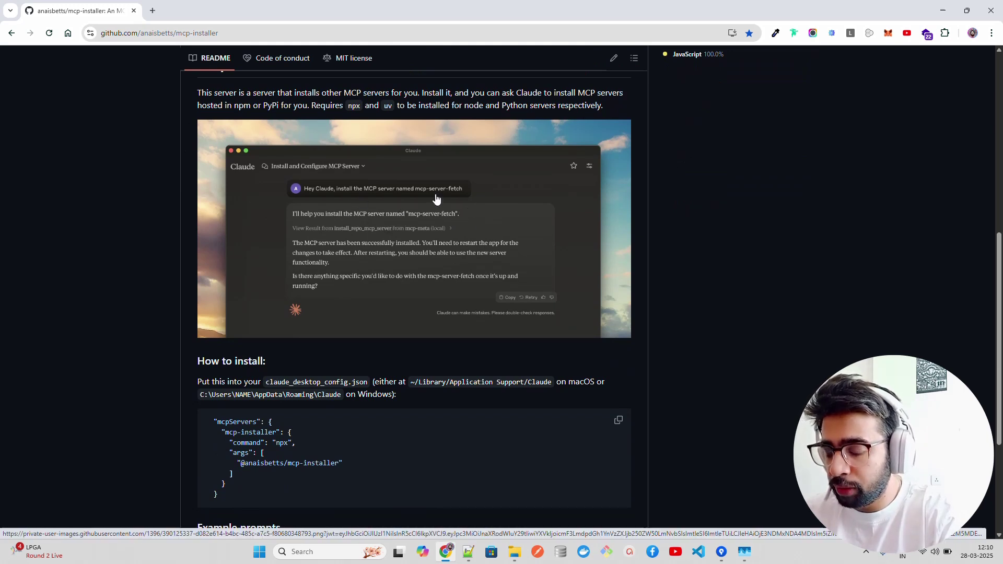
{"action": "scroll", "coordinate": [392, 251], "scroll_direction": "down", "scroll_amount": 1}
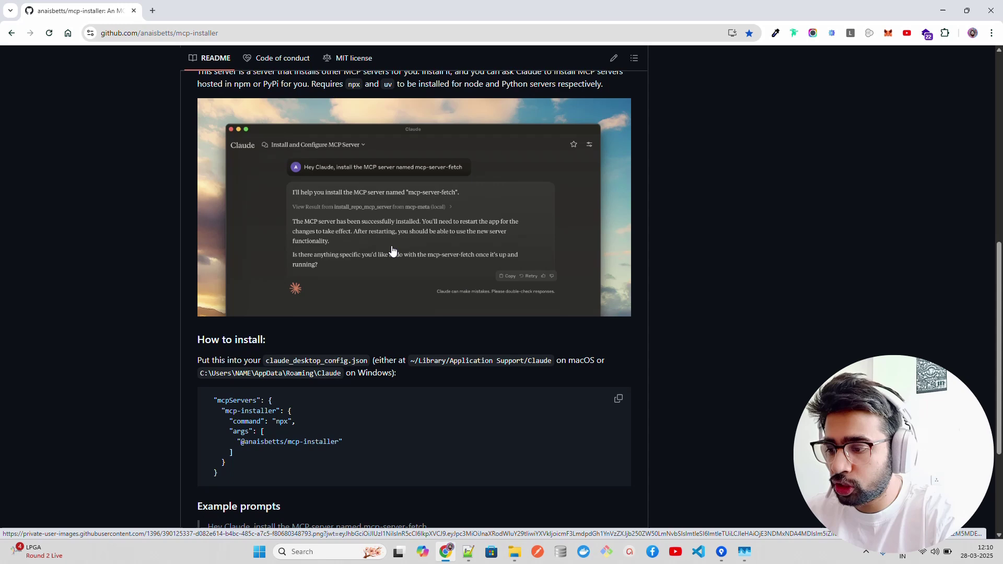
Step: Copy the mcpServers configuration snippet from the README's "How to install" section
{"action": "scroll", "coordinate": [306, 349], "scroll_direction": "down", "scroll_amount": 2}
{"action": "scroll", "coordinate": [413, 303], "scroll_direction": "down", "scroll_amount": 1}
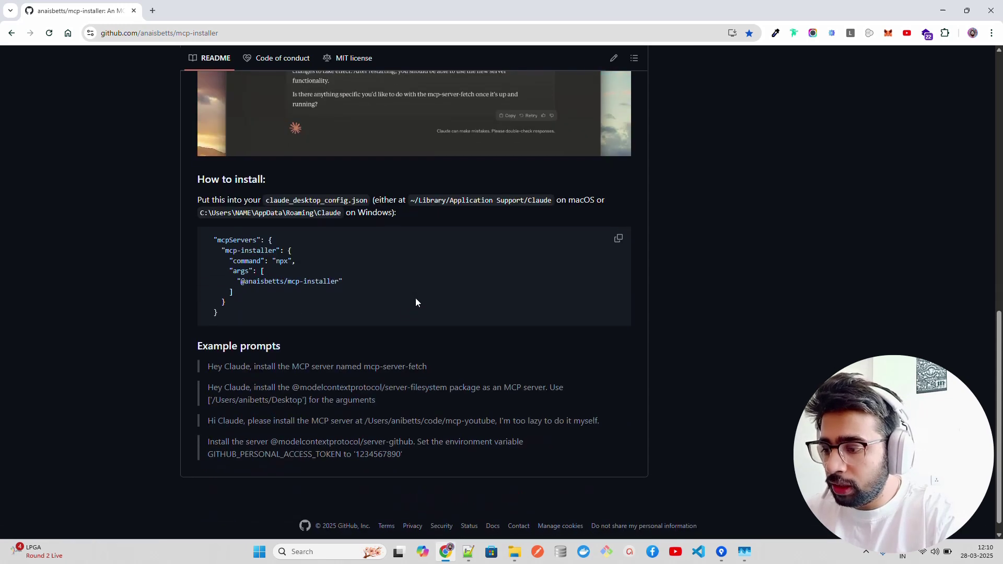
{"action": "left_click", "coordinate": [618, 239]}
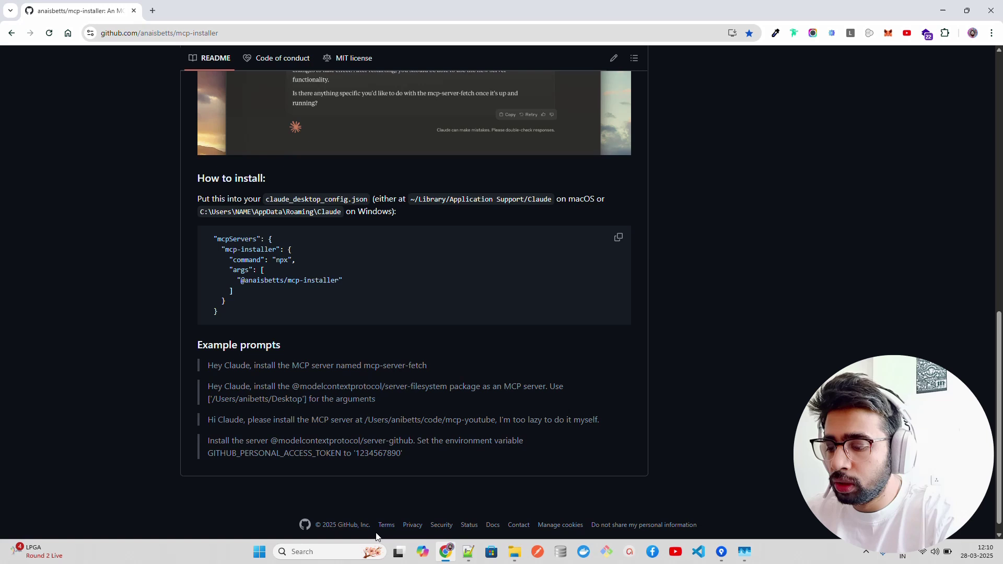
Step: Launch the Claude desktop app and collapse its chat sidebar
{"action": "left_click", "coordinate": [345, 550]}
{"action": "type", "text": "claude"}
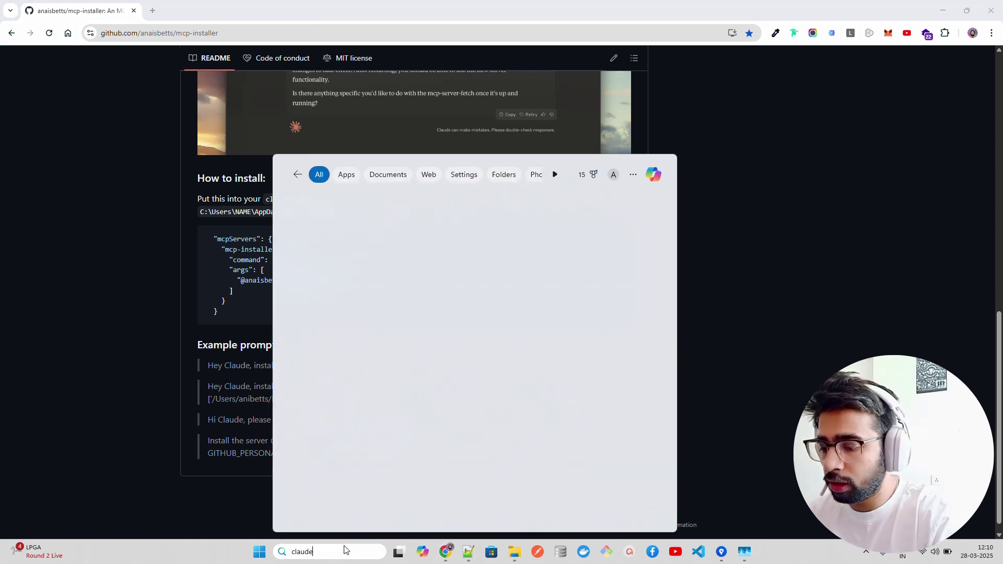
{"action": "left_click", "coordinate": [375, 234]}
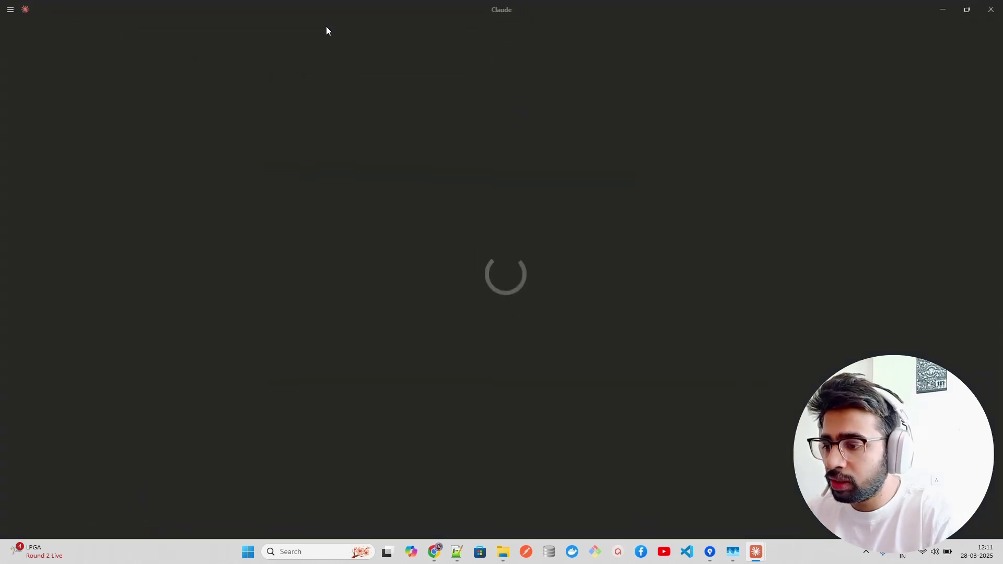
{"action": "left_click", "coordinate": [10, 10]}
{"action": "left_click", "coordinate": [209, 29]}
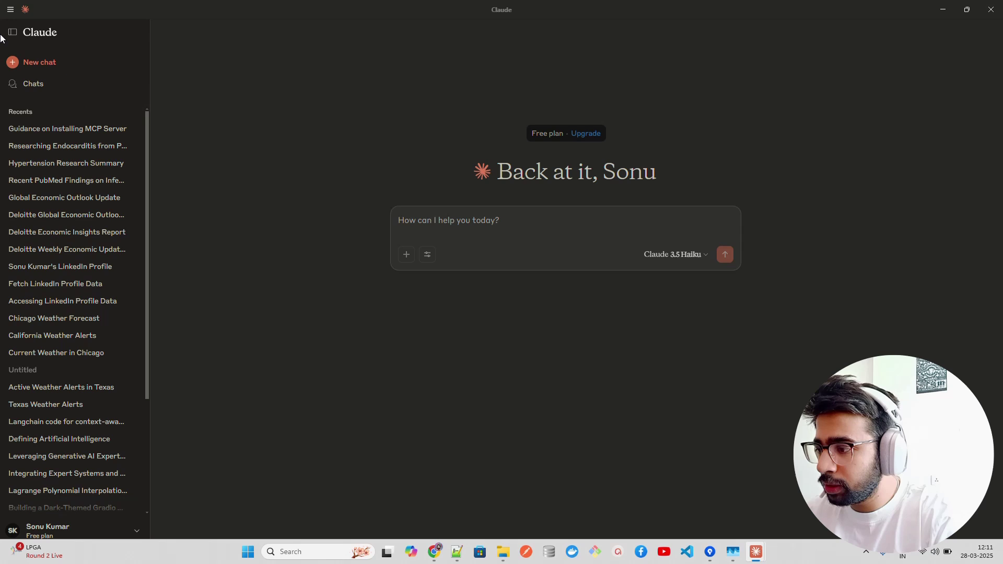
{"action": "left_click", "coordinate": [11, 32]}
Step: Open claude_desktop_config.json for editing in VS Code from Claude's developer settings
{"action": "left_click", "coordinate": [10, 9]}
{"action": "mouse_move", "coordinate": [39, 24]}
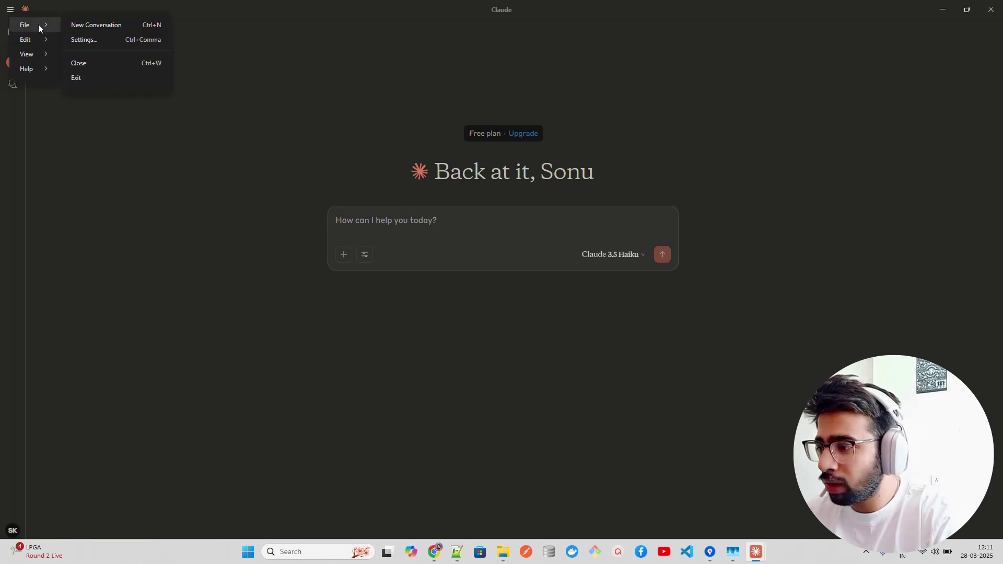
{"action": "left_click", "coordinate": [79, 39]}
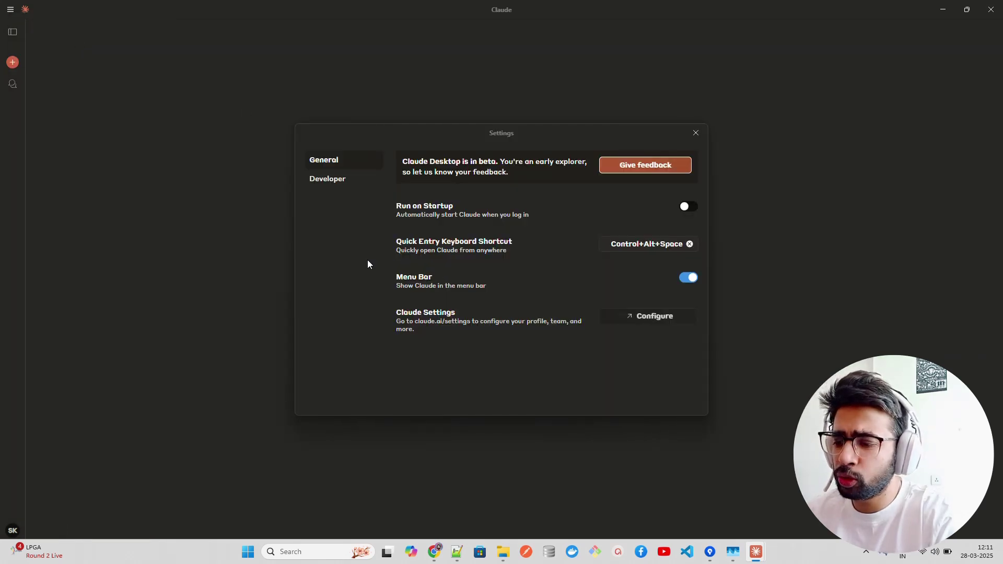
{"action": "left_click", "coordinate": [333, 181]}
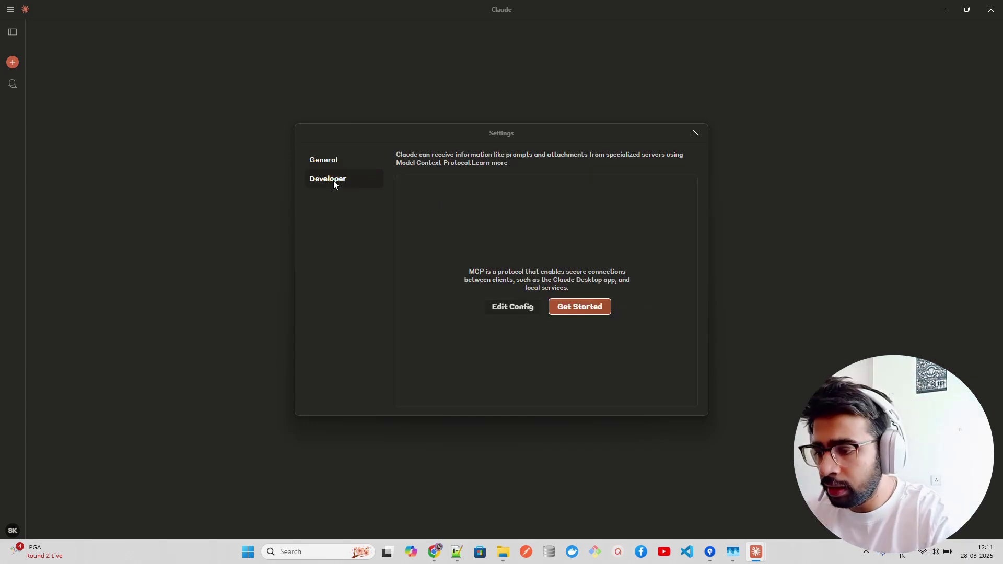
{"action": "left_click", "coordinate": [512, 307]}
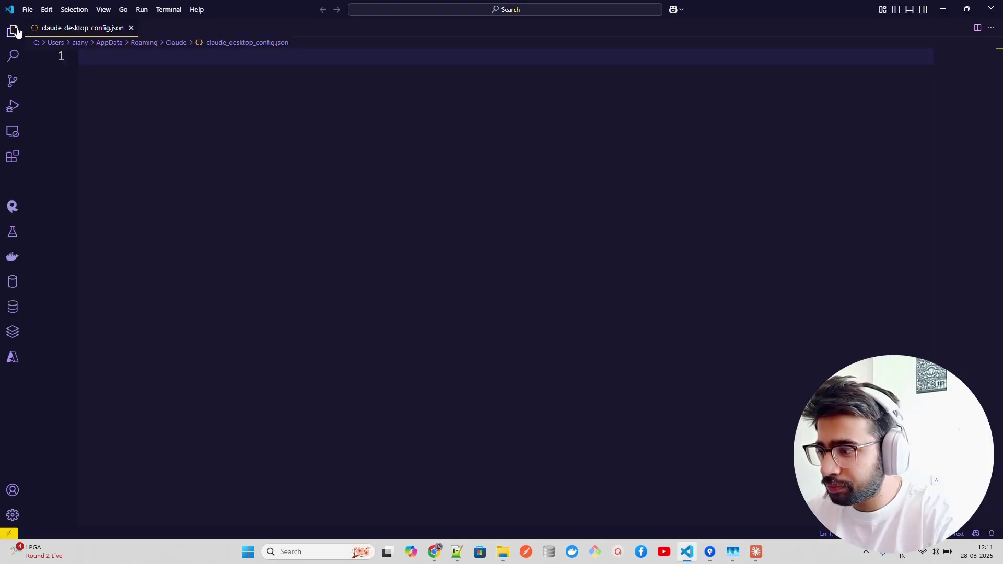
{"action": "left_click", "coordinate": [13, 30]}
{"action": "left_click", "coordinate": [12, 31]}
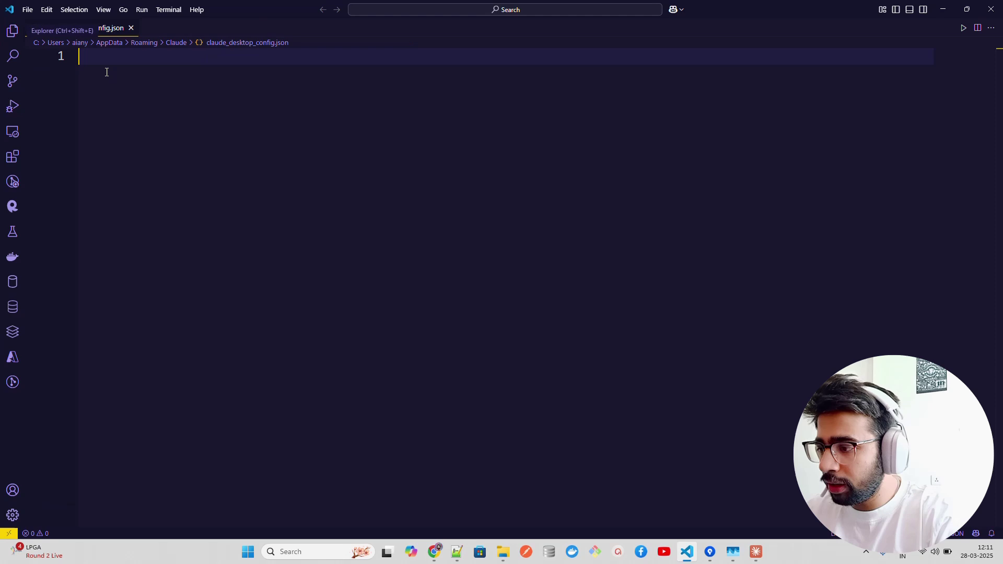
Step: Try pasting the copied mcpServers snippet into claude_desktop_config.json, and clear the file again
{"action": "key", "text": "ctrl+v"}
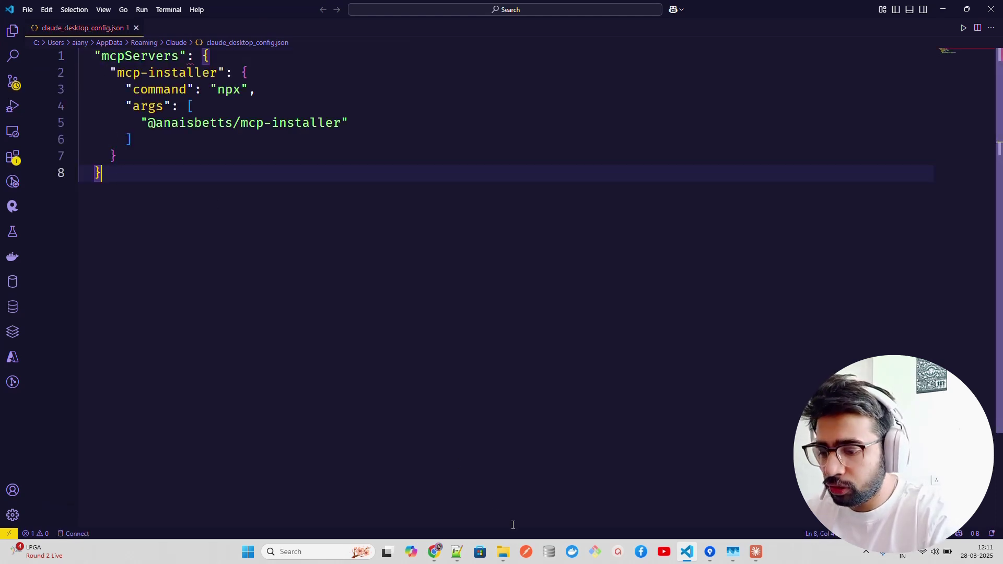
{"action": "key", "text": "ctrl+a"}
{"action": "key", "text": "BackSpace"}
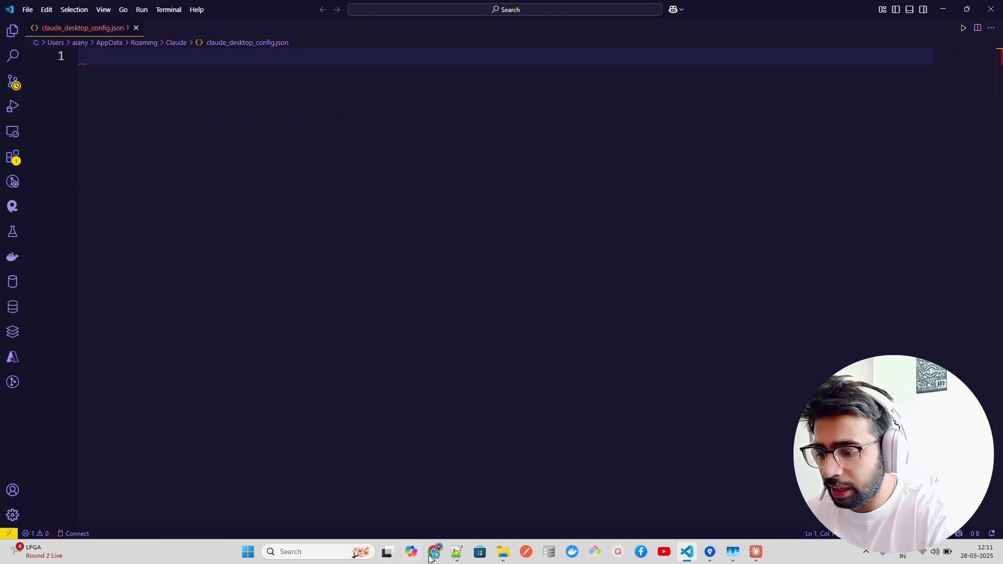
Step: Copy the complete mcp-installer JSON with outer braces from Notepad++ into the empty claude_desktop_config.json in VS Code
{"action": "left_click", "coordinate": [451, 556]}
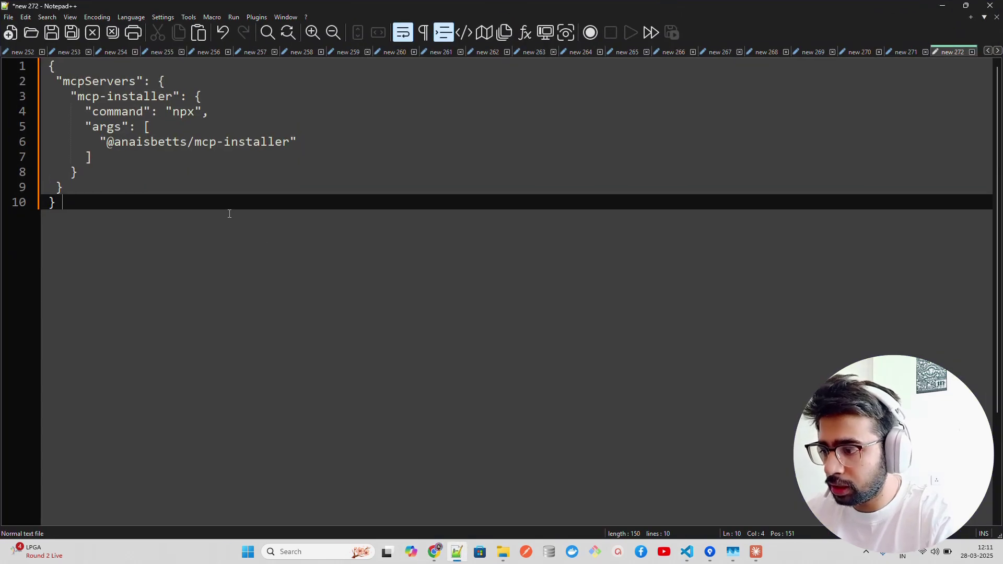
{"action": "key", "text": "ctrl+a"}
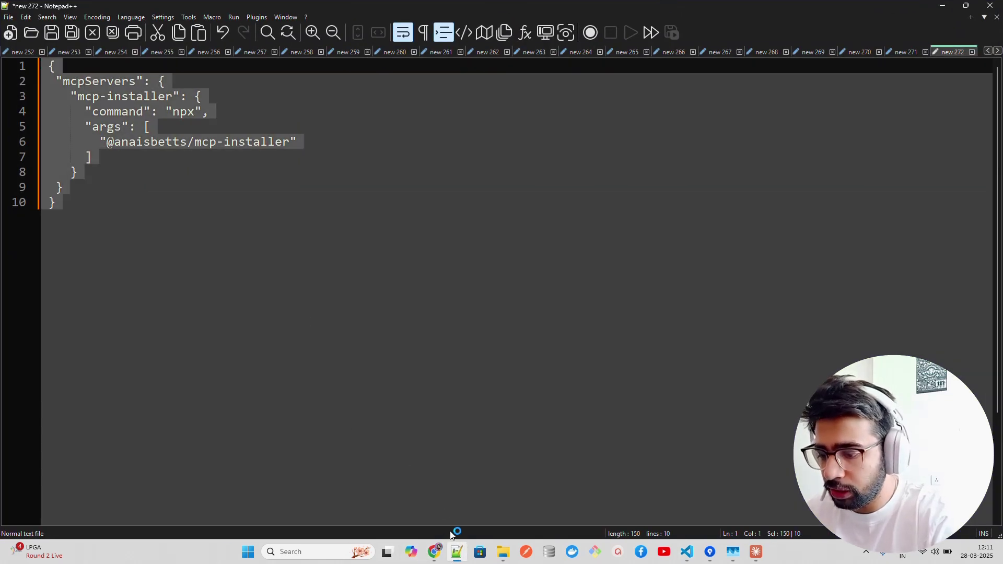
{"action": "left_click", "coordinate": [687, 552]}
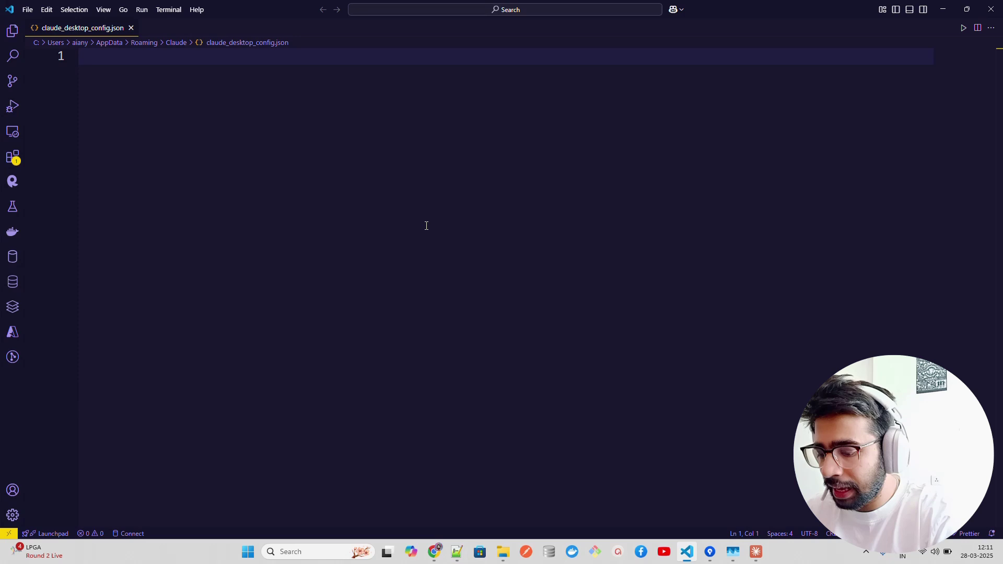
{"action": "key", "text": "ctrl+v"}
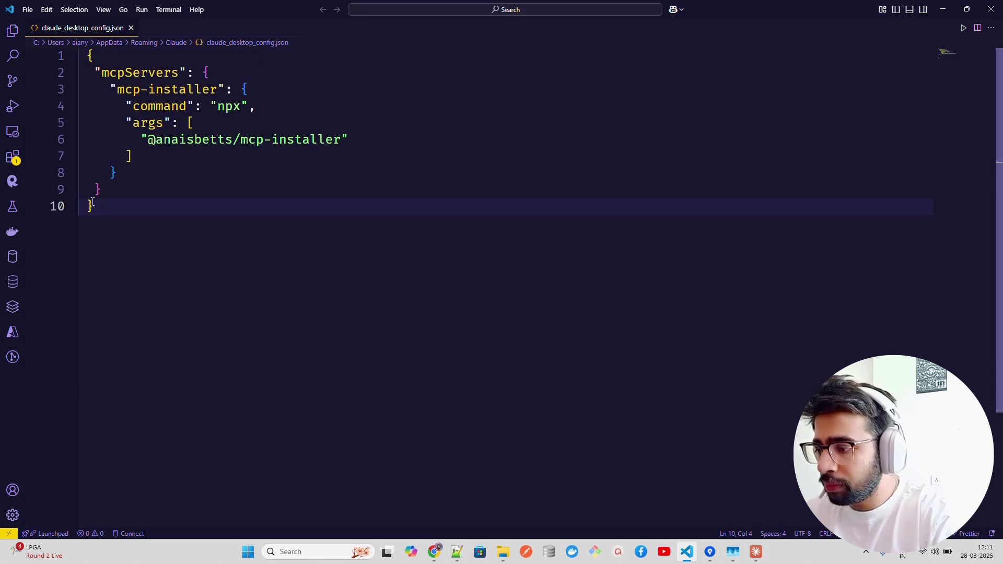
Step: Remove the leading space before the outermost opening and closing braces on lines 1 and 10
{"action": "left_click", "coordinate": [86, 55]}
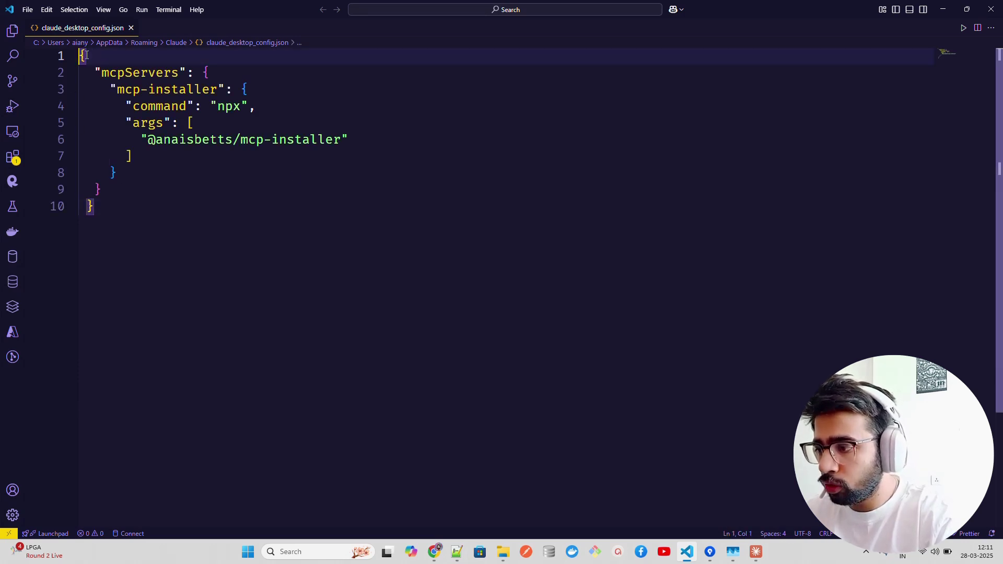
{"action": "left_click", "coordinate": [87, 206]}
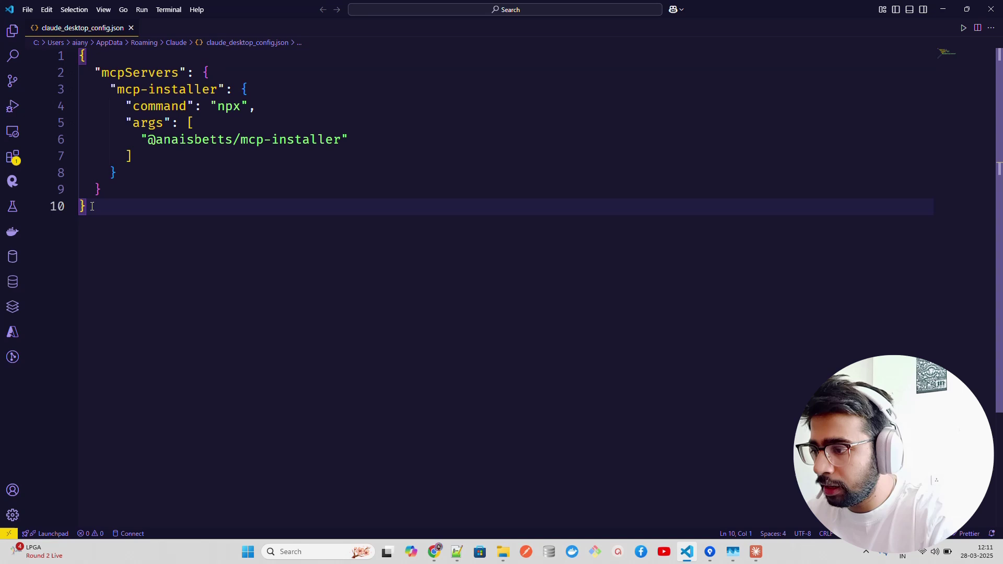
{"action": "left_click", "coordinate": [92, 206]}
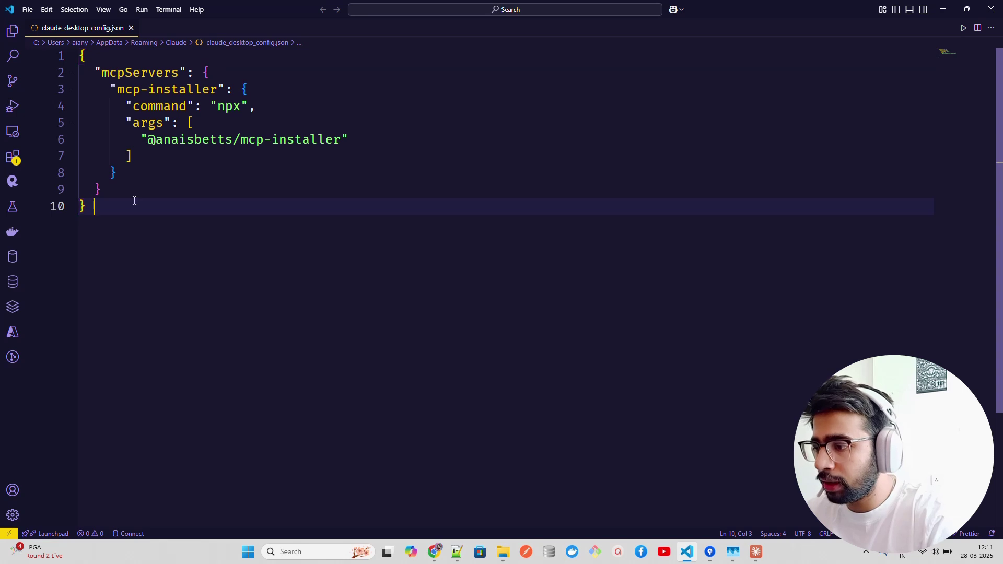
{"action": "left_click", "coordinate": [189, 135]}
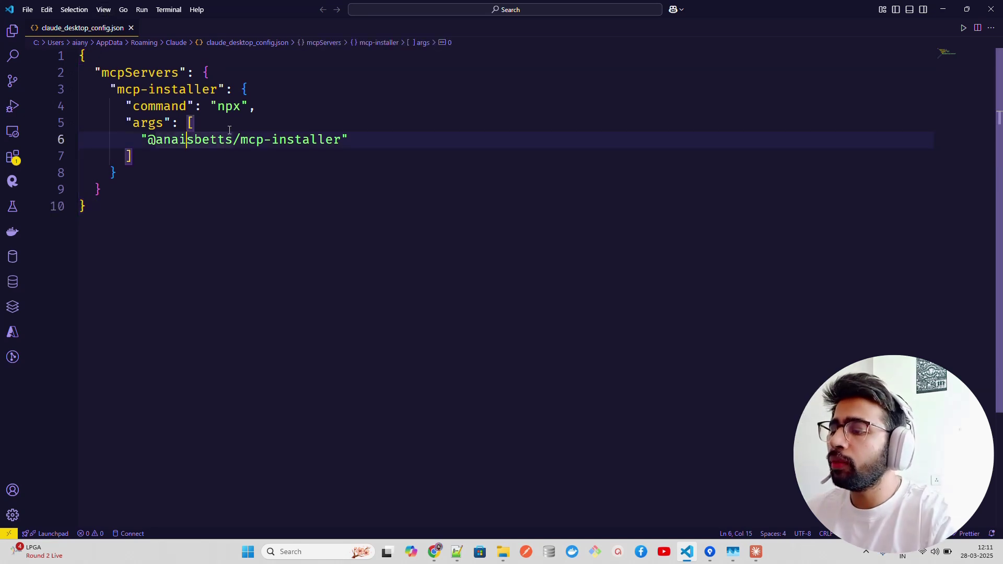
Step: Re-indent the "mcpServers" line to 4 spaces and the "mcp-installer" line to 8 spaces
{"action": "left_click", "coordinate": [94, 66]}
{"action": "key", "text": "BackSpace"}
{"action": "key", "text": "BackSpace"}
{"action": "key", "text": "Return"}
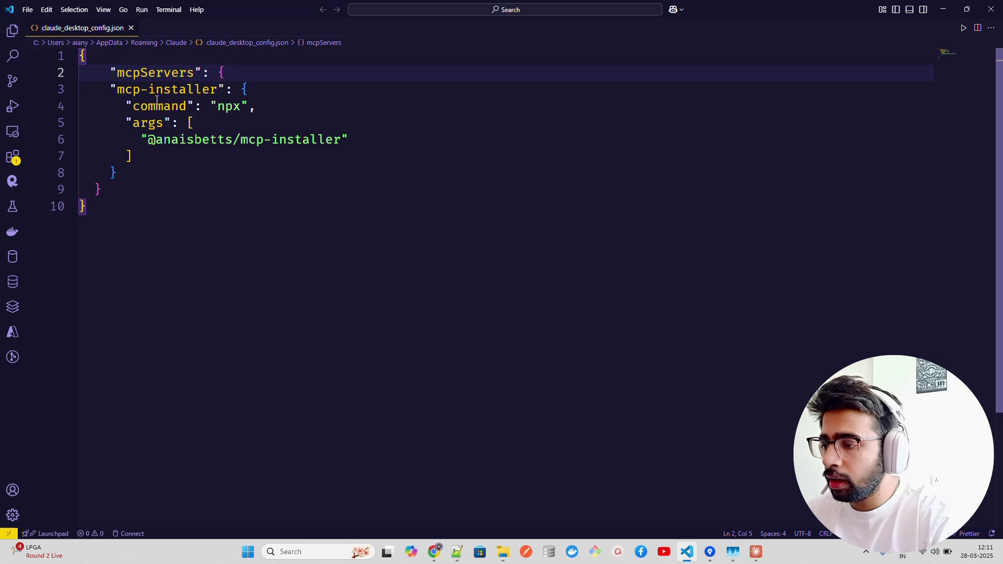
{"action": "left_click", "coordinate": [113, 91]}
{"action": "key", "text": "BackSpace"}
{"action": "key", "text": "BackSpace"}
{"action": "key", "text": "Return"}
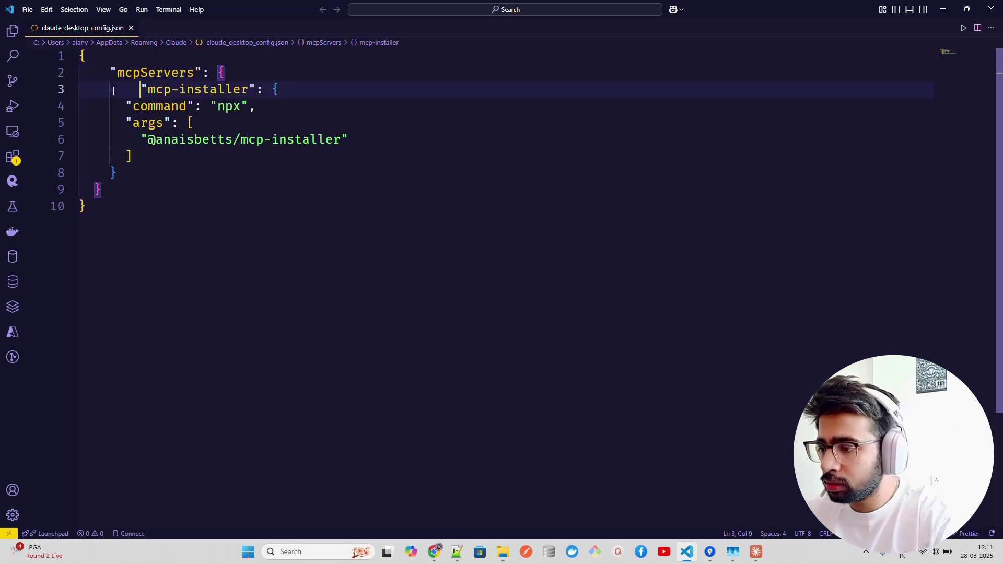
Step: Re-indent the "command" and "args" lines to 12 spaces inside the mcp-installer block
{"action": "left_click", "coordinate": [128, 104]}
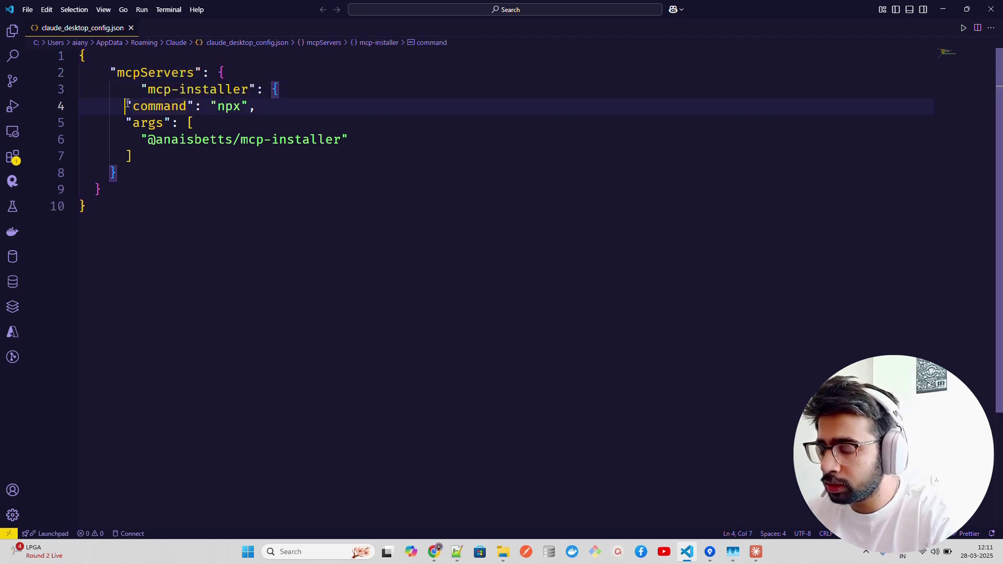
{"action": "key", "text": "BackSpace"}
{"action": "key", "text": "BackSpace"}
{"action": "key", "text": "BackSpace"}
{"action": "key", "text": "Return"}
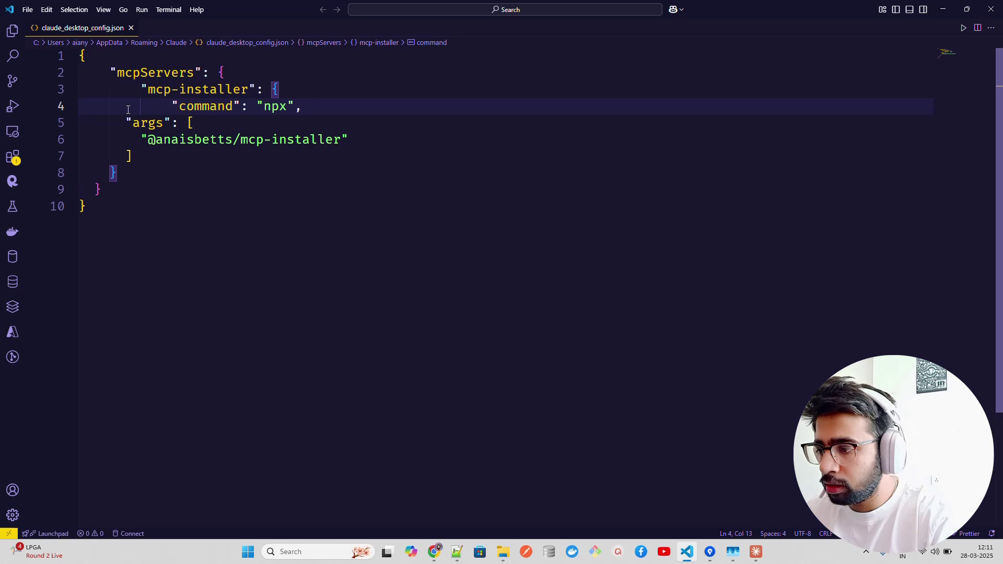
{"action": "left_click", "coordinate": [128, 119]}
{"action": "key", "text": "BackSpace"}
{"action": "key", "text": "BackSpace"}
{"action": "key", "text": "BackSpace"}
{"action": "key", "text": "Return"}
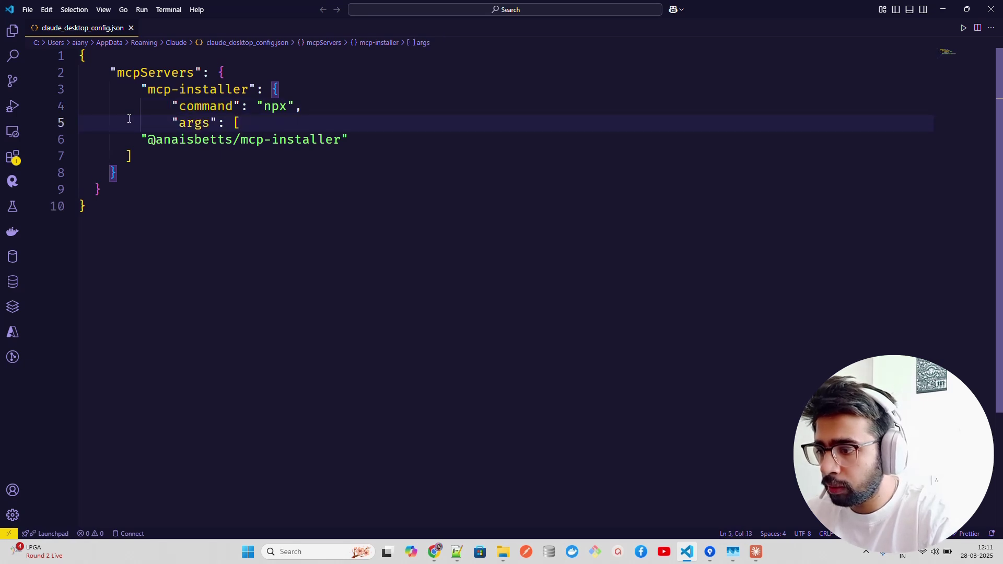
{"action": "left_click", "coordinate": [140, 139]}
{"action": "key", "text": "BackSpace"}
{"action": "key", "text": "BackSpace"}
{"action": "key", "text": "Tab"}
{"action": "key", "text": "Tab"}
{"action": "key", "text": "Tab"}
{"action": "key", "text": "Tab"}
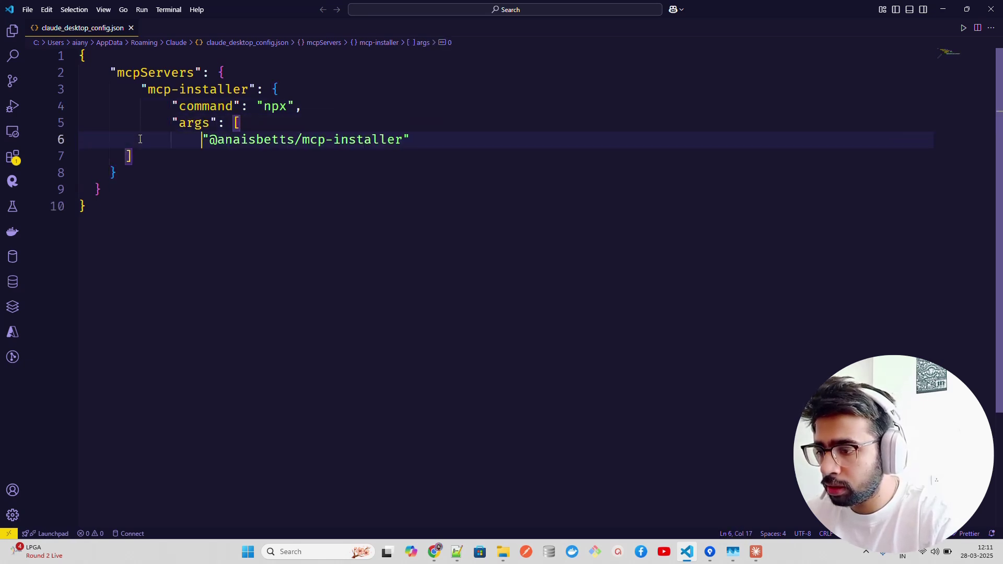
Step: Re-indent the args closing bracket on line 7 to 12 spaces and the mcp-installer closing brace on line 8 to 8 spaces
{"action": "left_click", "coordinate": [129, 156]}
{"action": "key", "text": "BackSpace"}
{"action": "key", "text": "BackSpace"}
{"action": "key", "text": "BackSpace"}
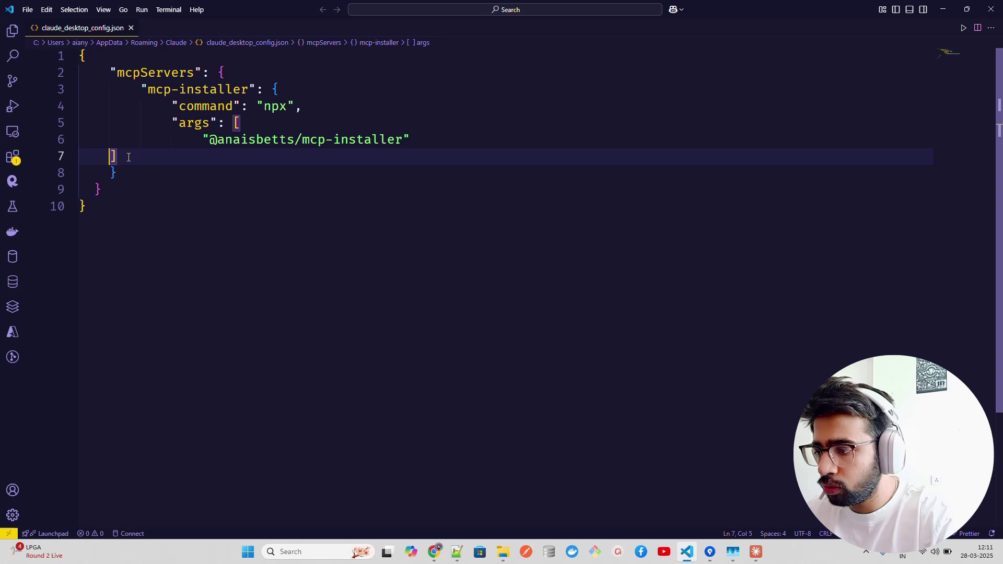
{"action": "key", "text": "Return"}
{"action": "left_click", "coordinate": [108, 169]}
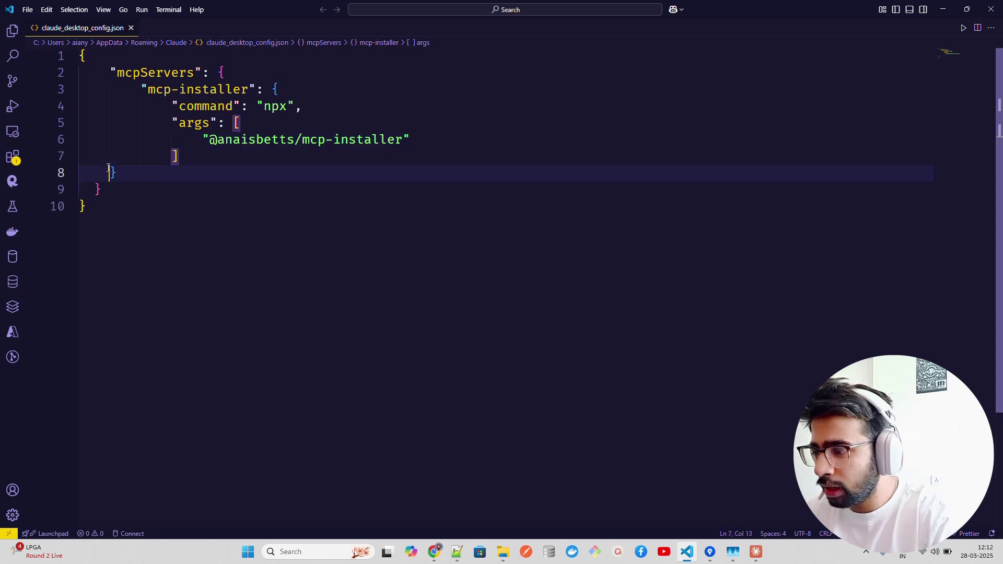
{"action": "key", "text": "BackSpace"}
{"action": "key", "text": "BackSpace"}
{"action": "key", "text": "Return"}
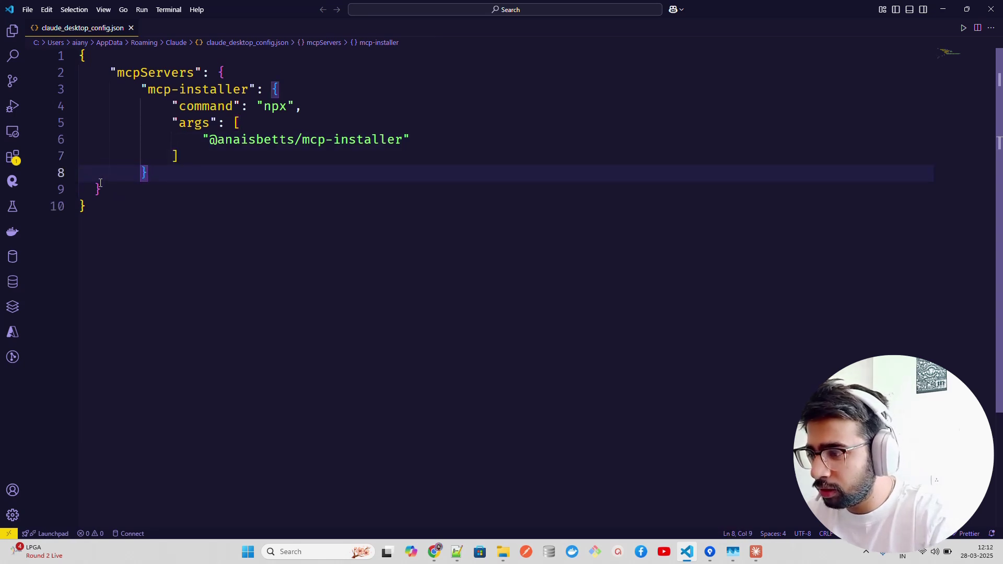
Step: Re-indent the mcpServers closing brace on line 9 to 4 spaces, keeping the outermost closing brace on line 10 without indentation
{"action": "left_click", "coordinate": [96, 188]}
{"action": "key", "text": "BackSpace"}
{"action": "key", "text": "BackSpace"}
{"action": "key", "text": "Return"}
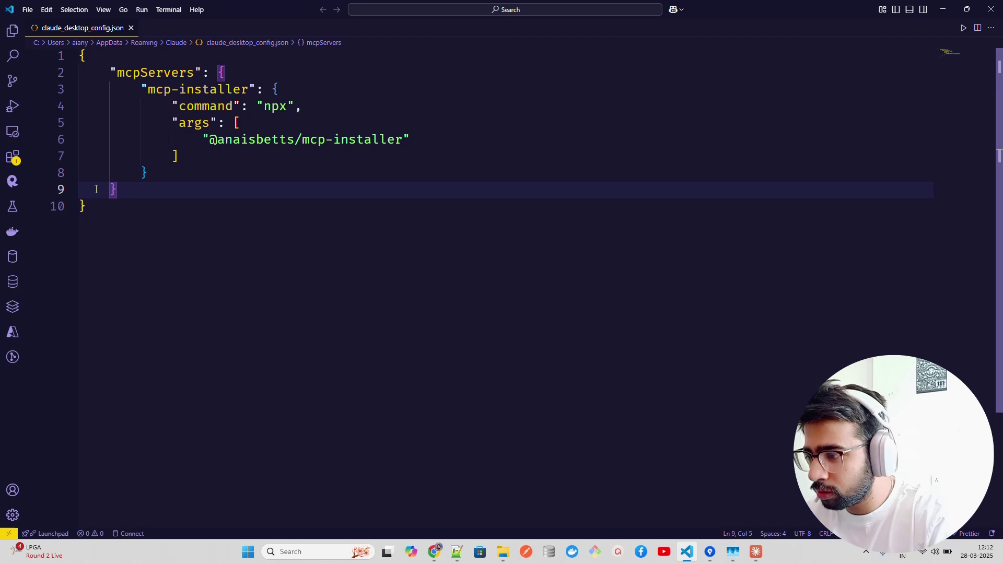
{"action": "left_click", "coordinate": [82, 204]}
{"action": "key", "text": "BackSpace"}
{"action": "key", "text": "Return"}
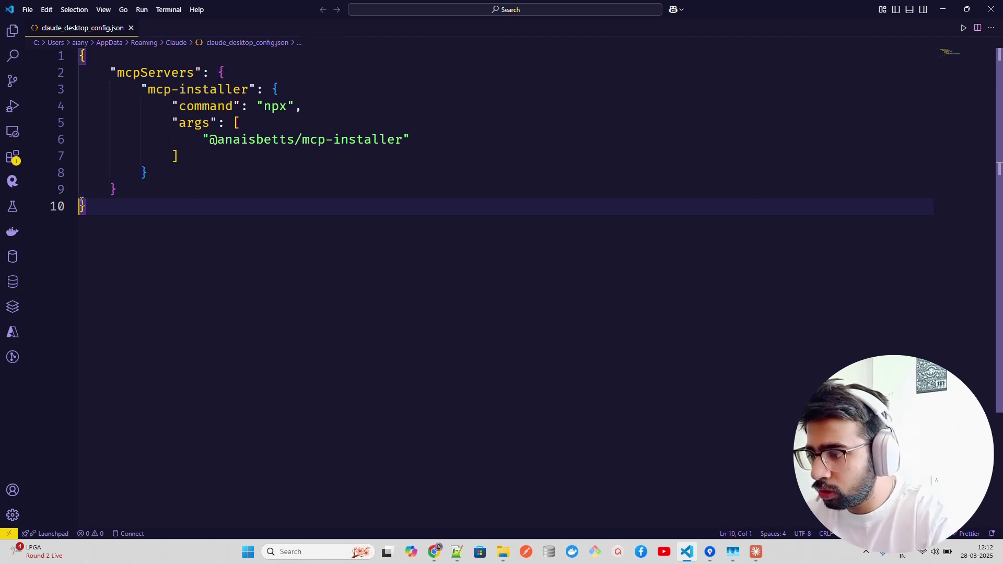
{"action": "left_click", "coordinate": [104, 204]}
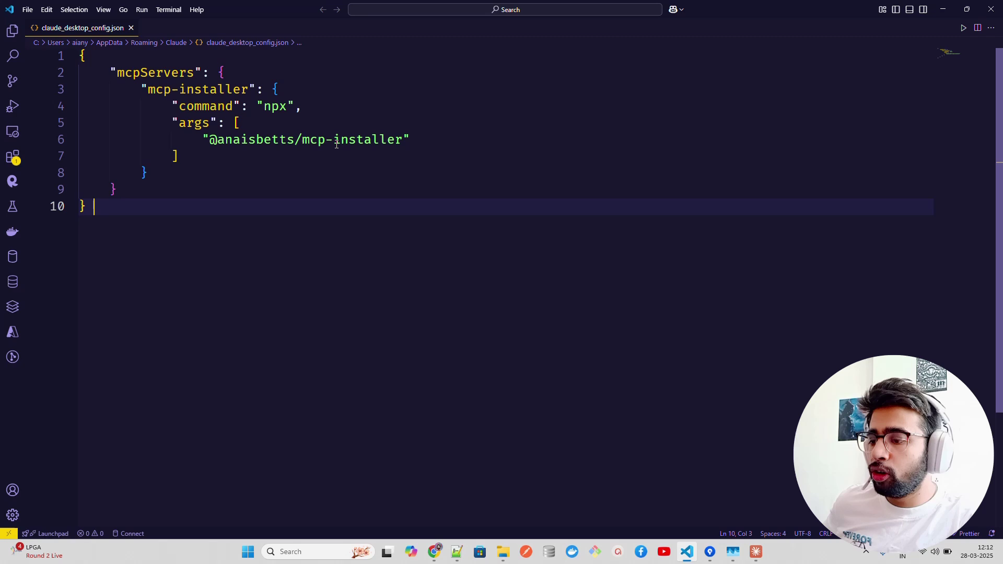
{"action": "left_click_drag", "start_coordinate": [402, 139], "coordinate": [263, 139]}
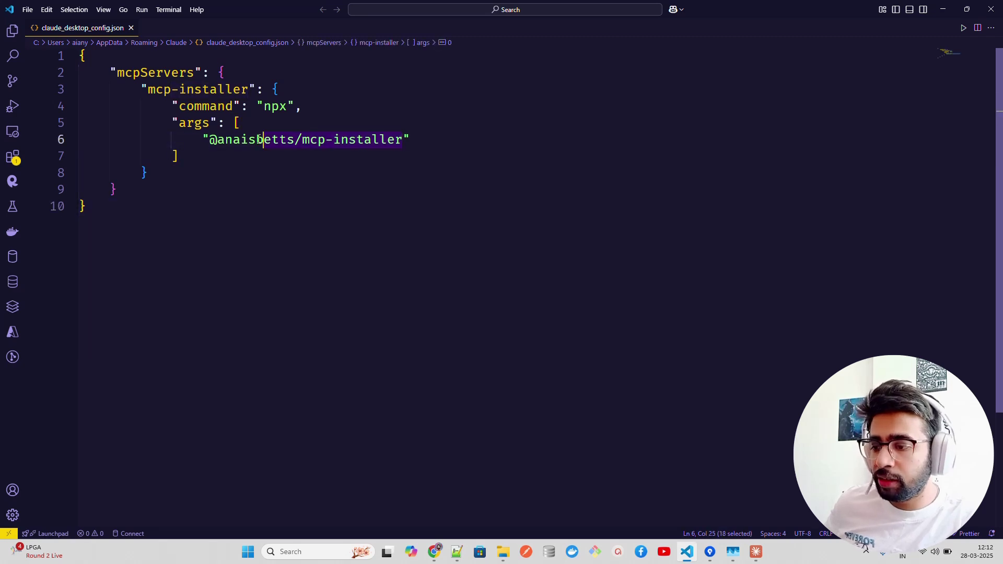
{"action": "left_click", "coordinate": [244, 152]}
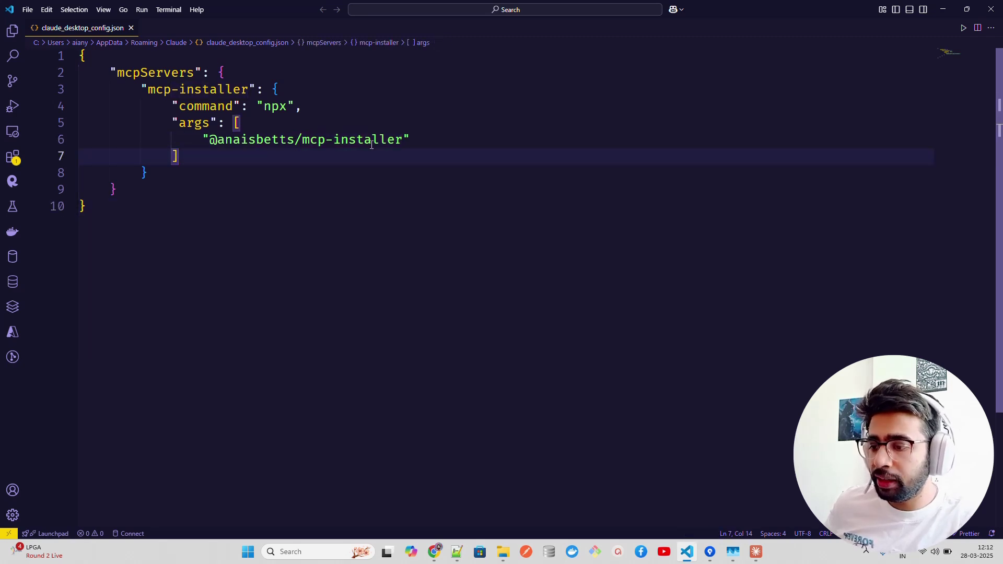
{"action": "left_click", "coordinate": [300, 106]}
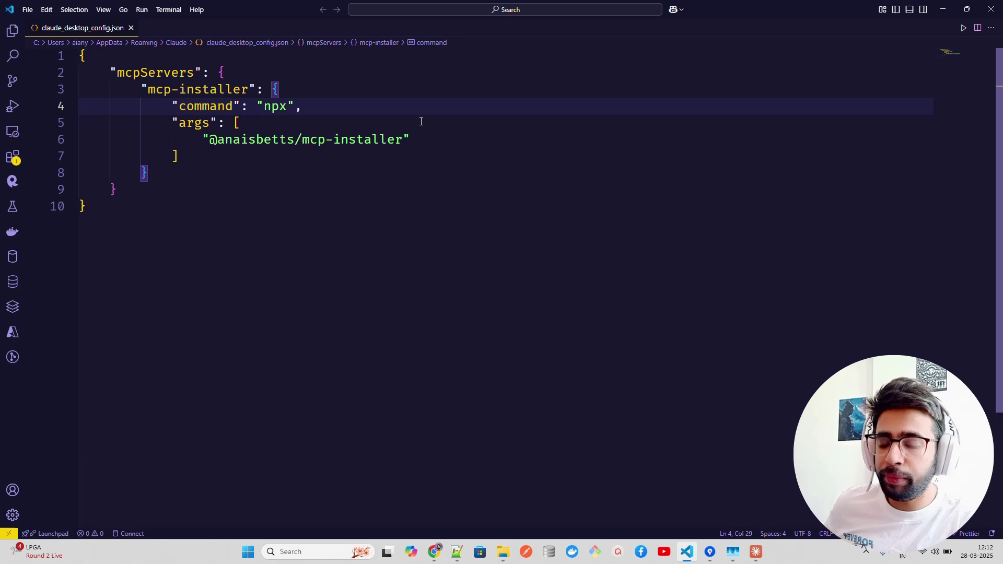
{"action": "left_click", "coordinate": [708, 108]}
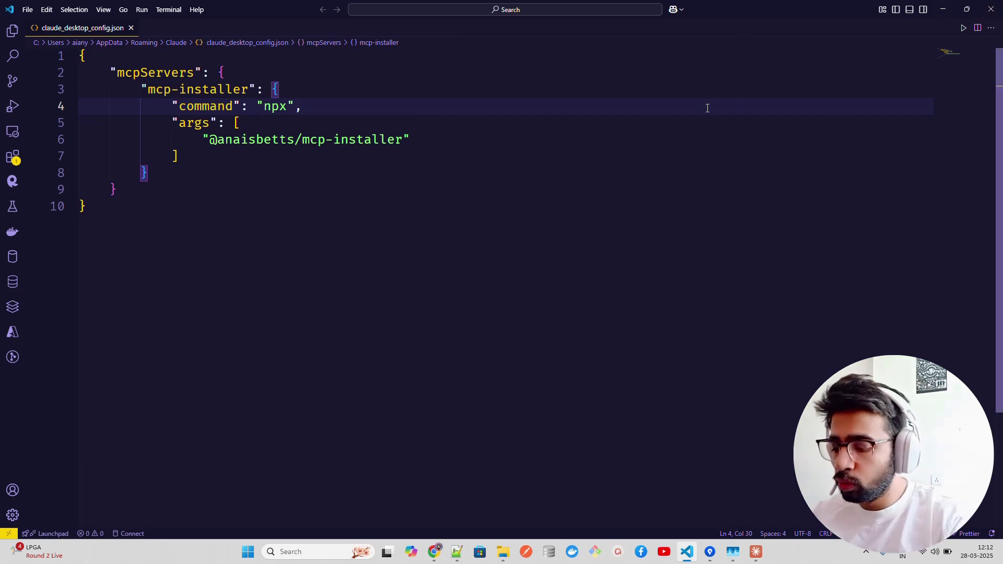
Step: Switch to Task Manager, end the running Claude task, and minimize the Task Manager window
{"action": "left_click", "coordinate": [733, 552]}
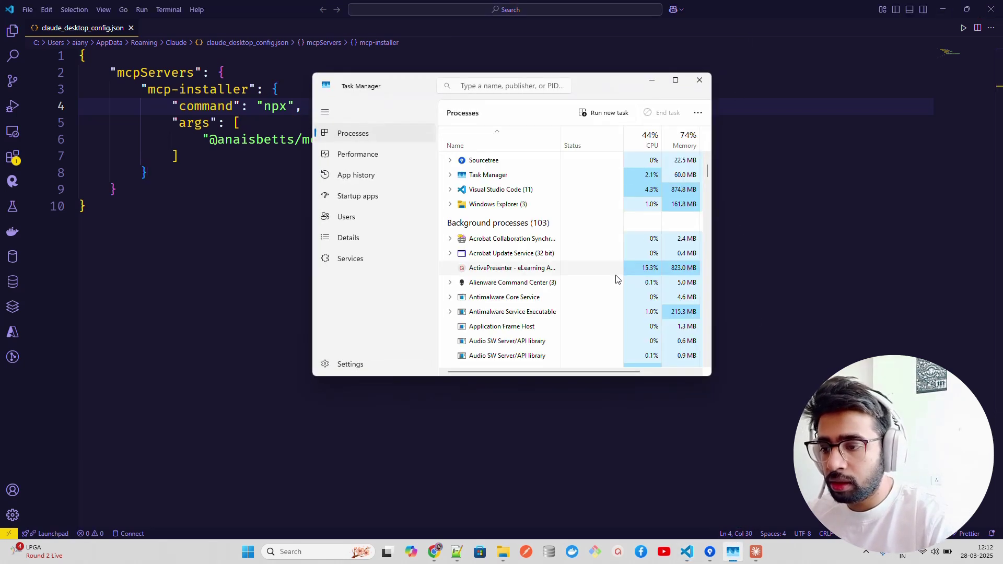
{"action": "scroll", "coordinate": [540, 216], "scroll_direction": "down", "scroll_amount": 3}
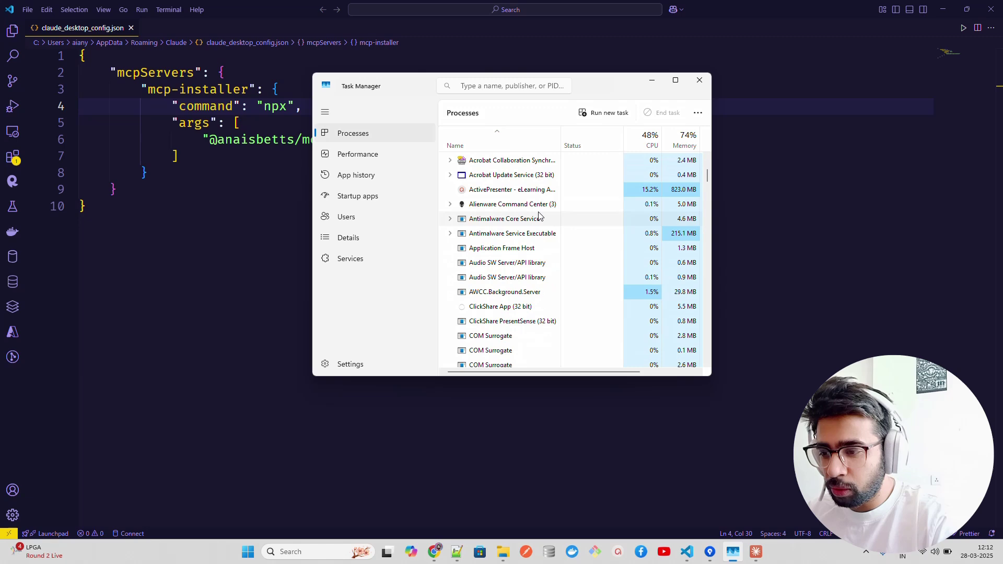
{"action": "scroll", "coordinate": [539, 216], "scroll_direction": "up", "scroll_amount": 5}
{"action": "scroll", "coordinate": [539, 216], "scroll_direction": "down", "scroll_amount": 3}
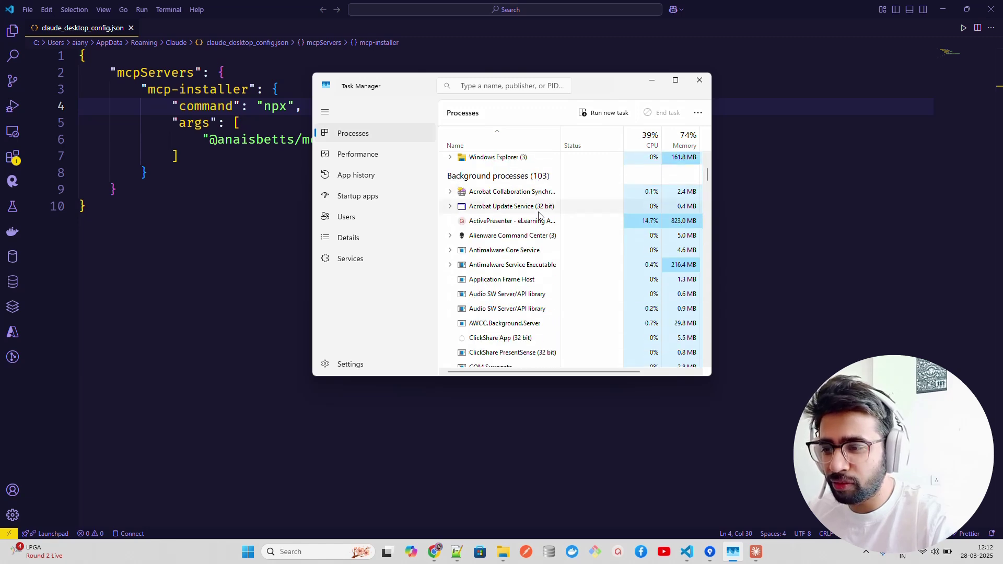
{"action": "scroll", "coordinate": [540, 215], "scroll_direction": "down", "scroll_amount": 2}
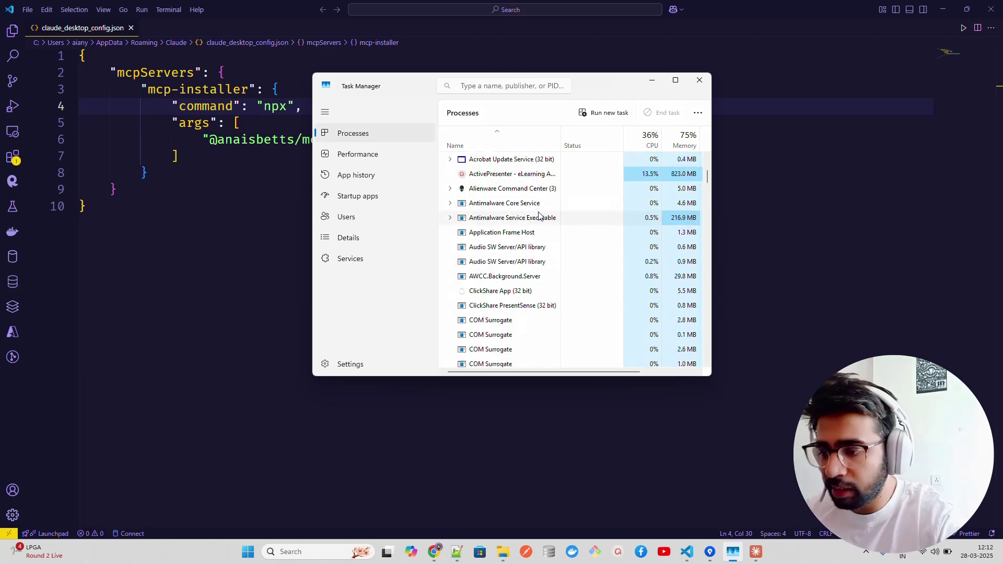
{"action": "scroll", "coordinate": [539, 216], "scroll_direction": "down", "scroll_amount": 6}
{"action": "scroll", "coordinate": [540, 216], "scroll_direction": "up", "scroll_amount": 10}
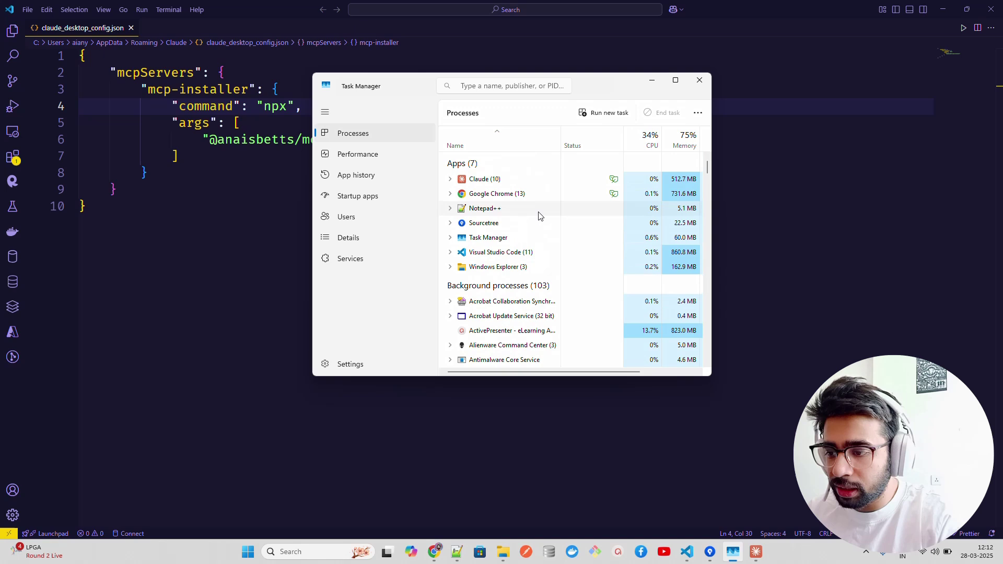
{"action": "right_click", "coordinate": [485, 179]}
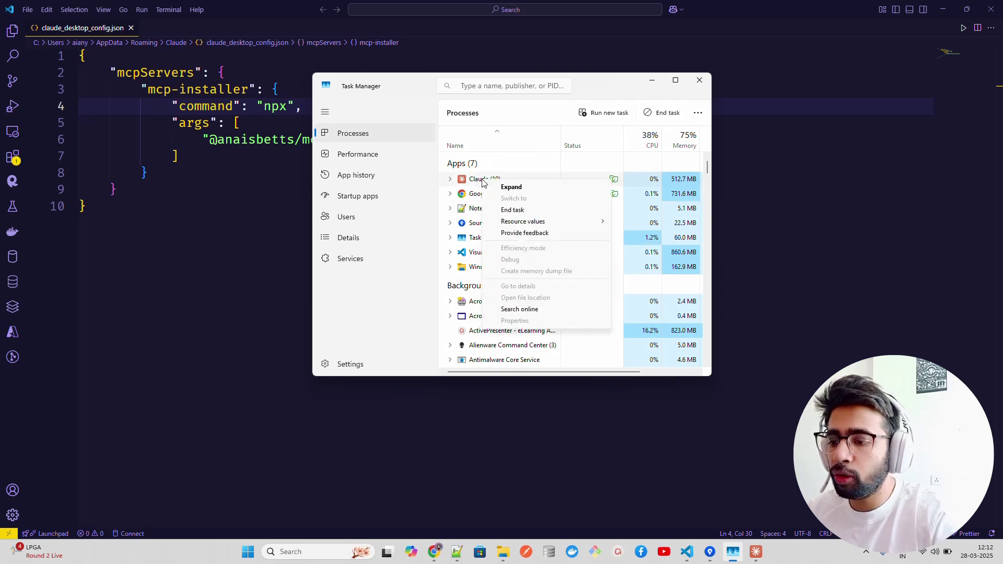
{"action": "left_click", "coordinate": [514, 212]}
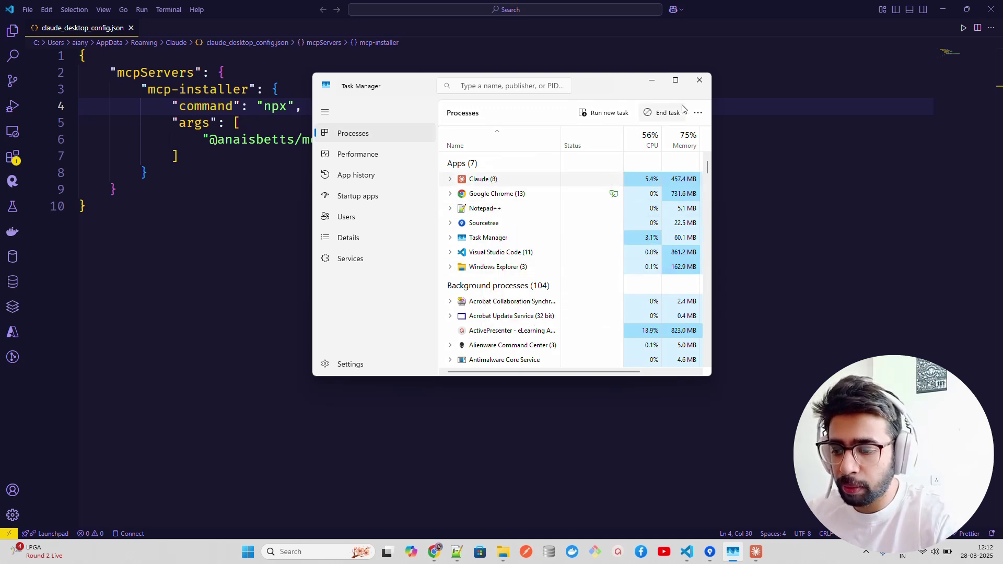
{"action": "left_click", "coordinate": [652, 80]}
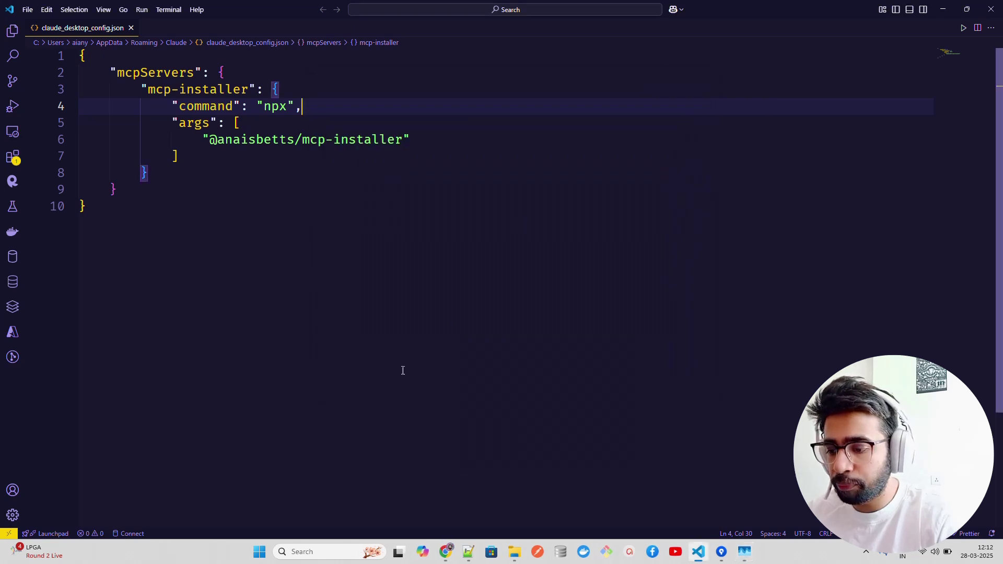
Step: Relaunch Claude in a maximized window and review the list of available MCP tools
{"action": "left_click", "coordinate": [307, 551]}
{"action": "type", "text": "claude"}
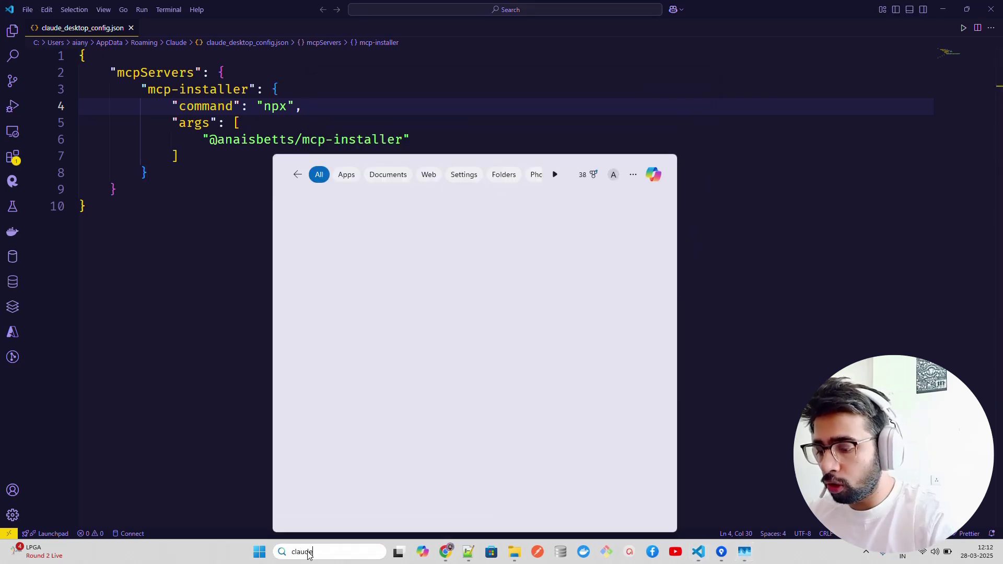
{"action": "left_click", "coordinate": [386, 224]}
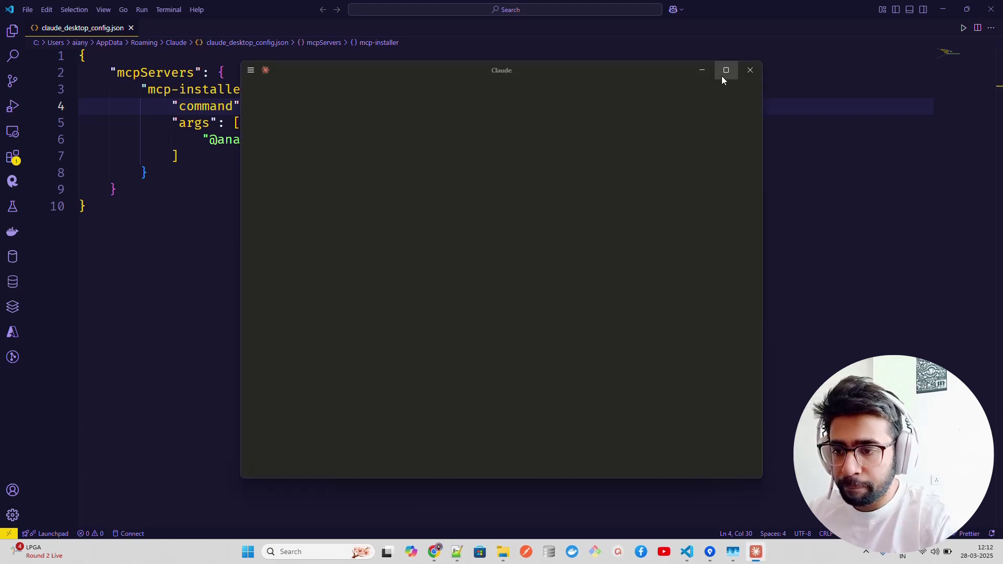
{"action": "left_click", "coordinate": [723, 73]}
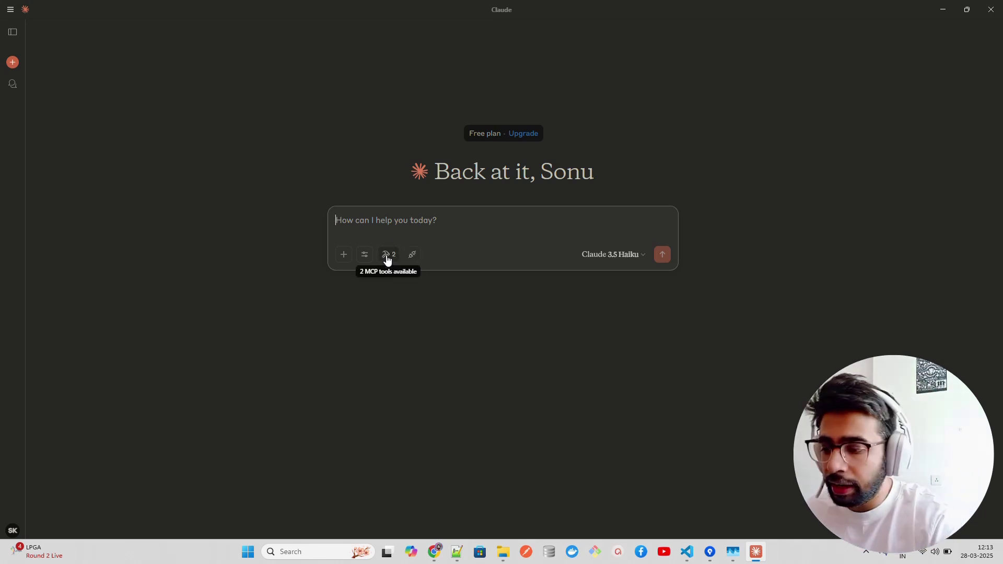
{"action": "left_click", "coordinate": [387, 257]}
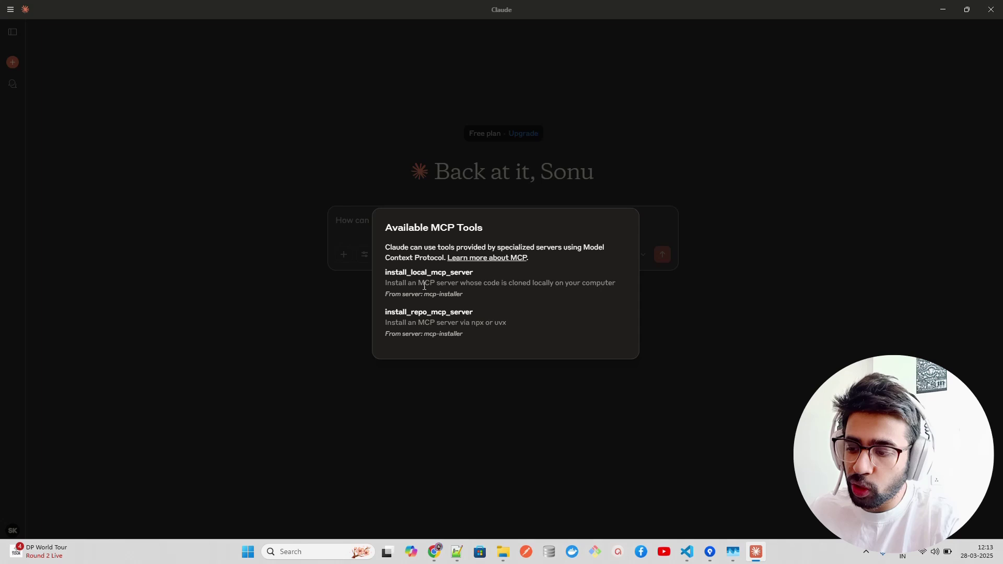
{"action": "left_click", "coordinate": [654, 297]}
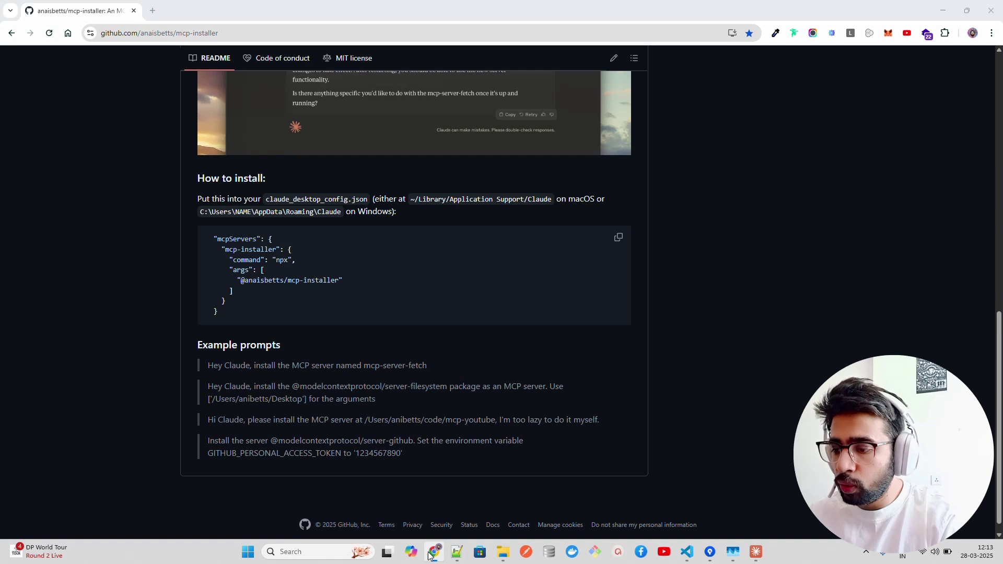
Step: Copy the first example prompt, for installing mcp-server-fetch, from the GitHub README in Chrome and send it in Claude
{"action": "left_click", "coordinate": [434, 552]}
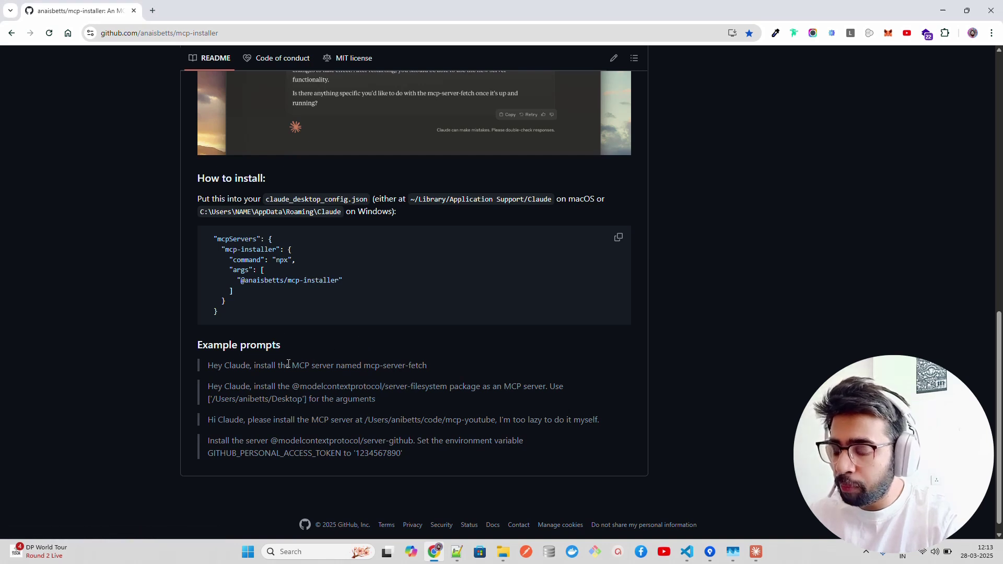
{"action": "triple_click", "coordinate": [311, 365]}
{"action": "key", "text": "ctrl+c"}
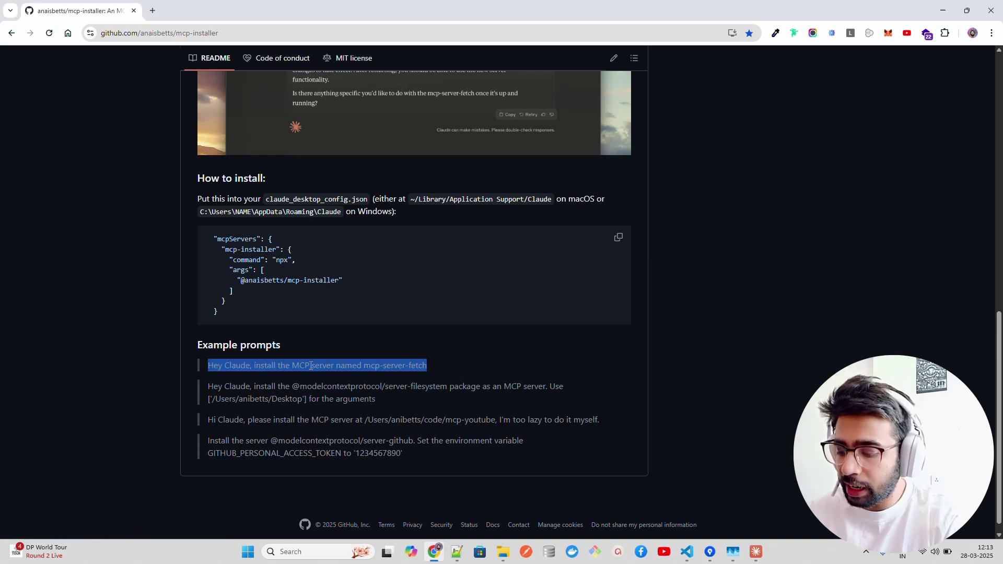
{"action": "left_click", "coordinate": [755, 557]}
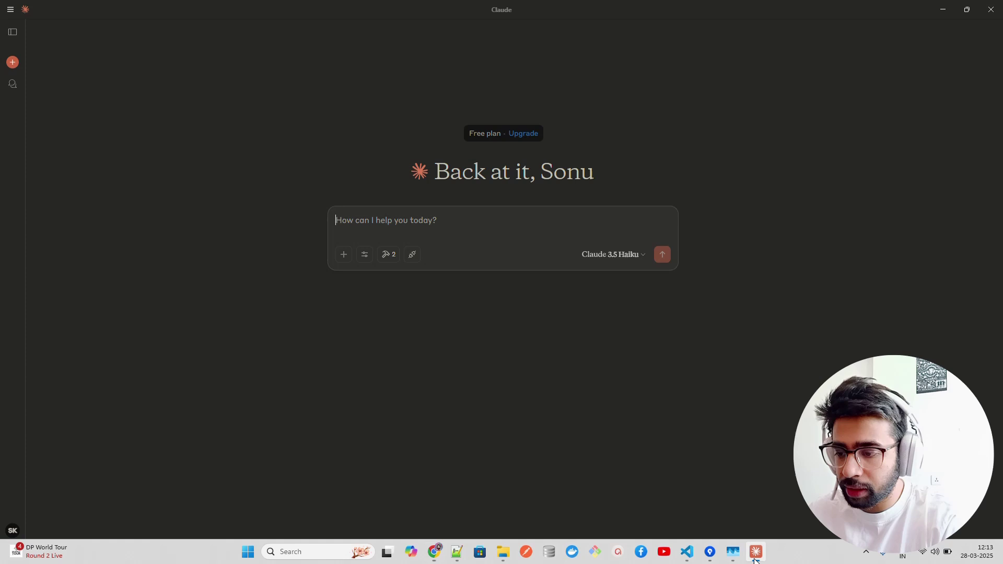
{"action": "key", "text": "ctrl+v"}
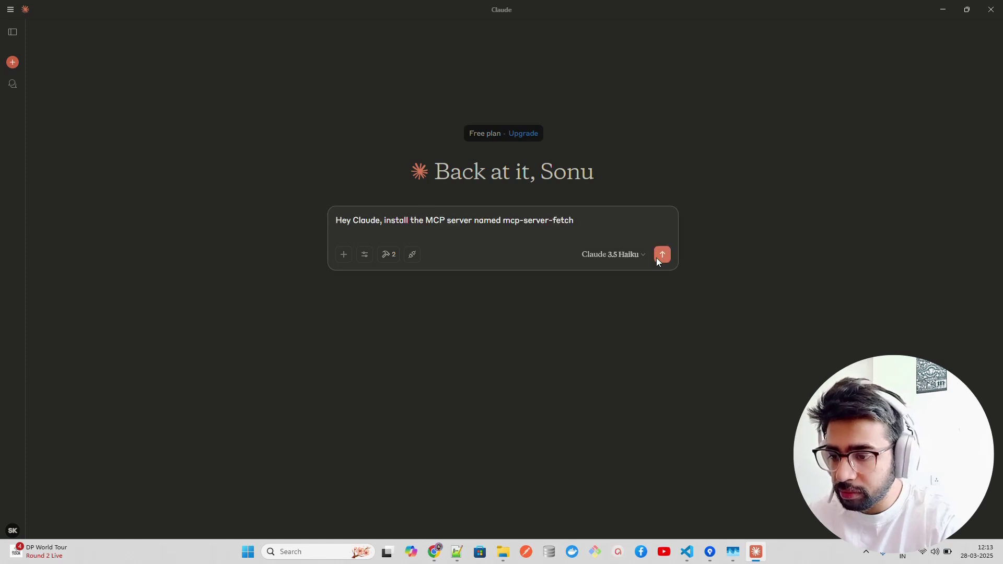
{"action": "left_click", "coordinate": [662, 255]}
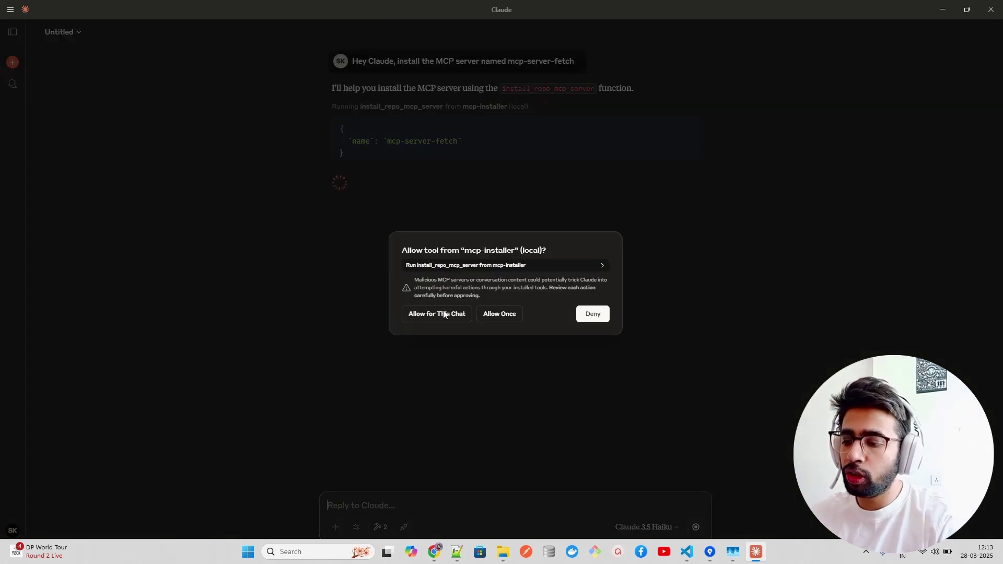
Step: Allow the mcp-installer tool for this chat and expand the install_repo_mcp_server result
{"action": "left_click", "coordinate": [444, 313]}
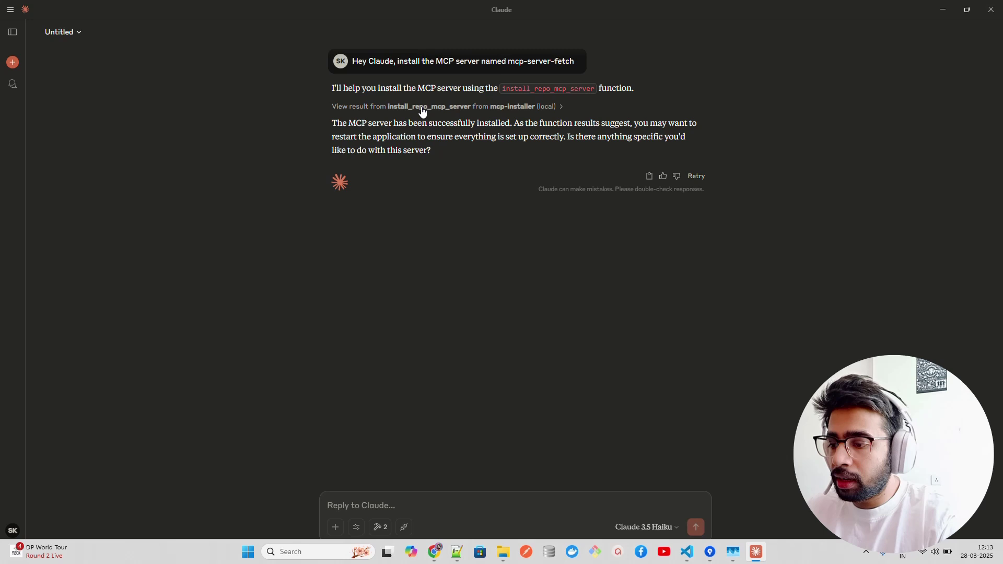
{"action": "left_click", "coordinate": [369, 110]}
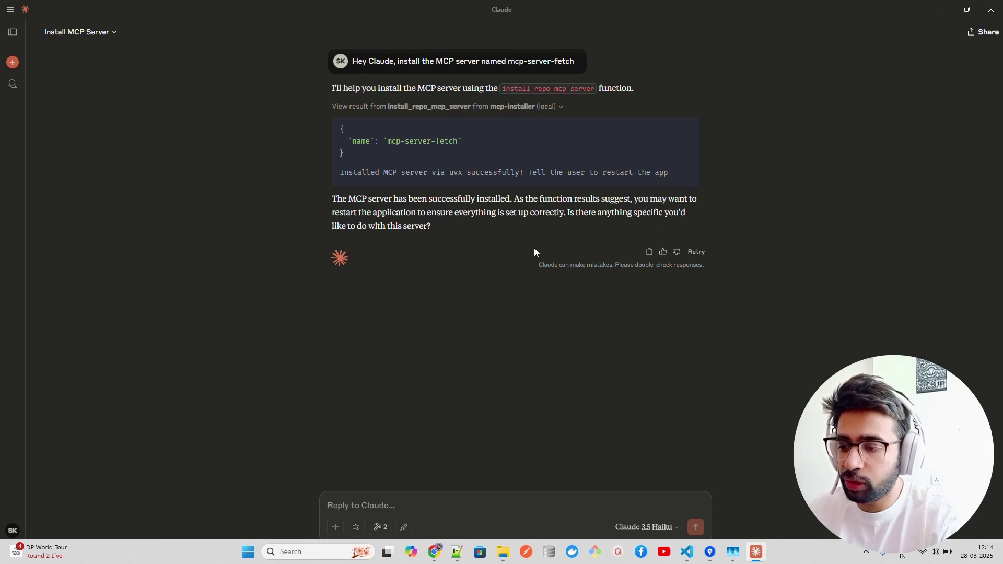
Step: Send Claude the README's third example prompt, for installing the local mcp-youtube server, and allow install_local_mcp_server for this chat
{"action": "left_click", "coordinate": [435, 552]}
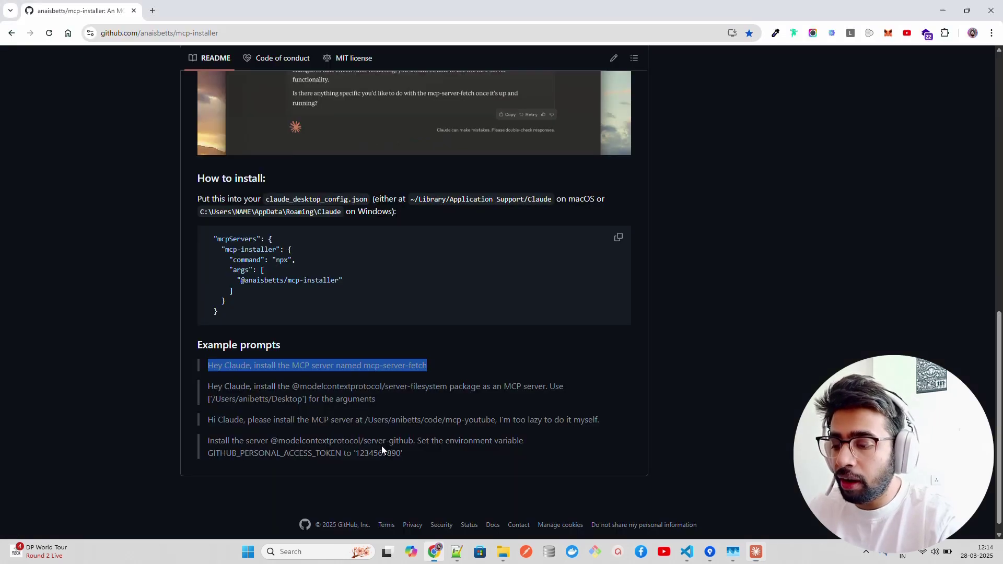
{"action": "triple_click", "coordinate": [326, 420]}
{"action": "key", "text": "ctrl+c"}
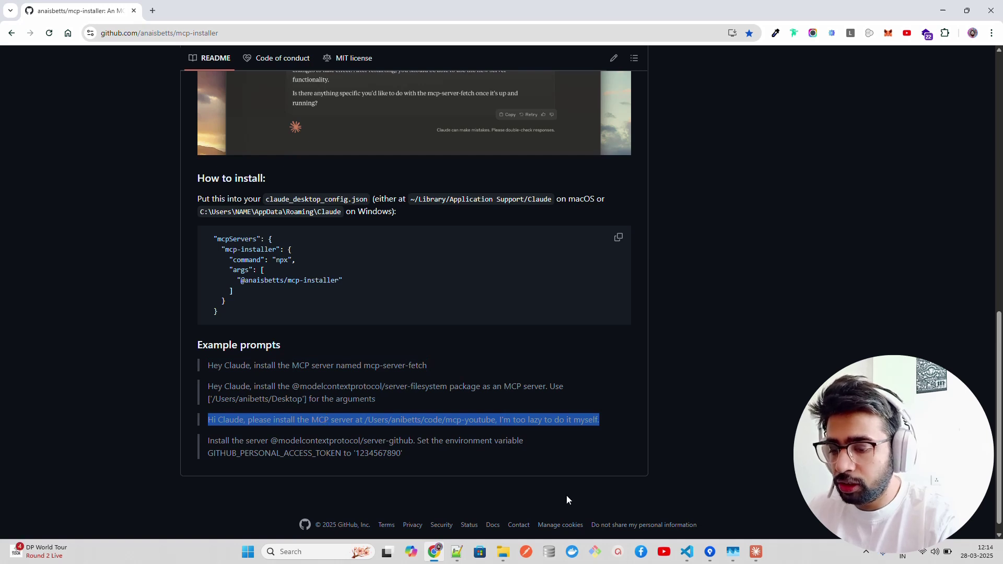
{"action": "left_click", "coordinate": [757, 555]}
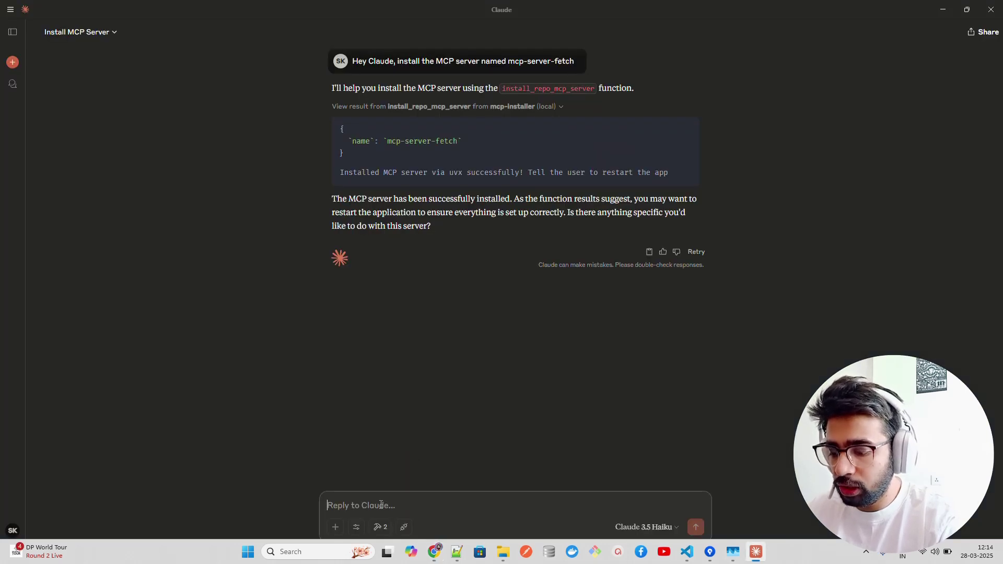
{"action": "key", "text": "ctrl+v"}
{"action": "key", "text": "Return"}
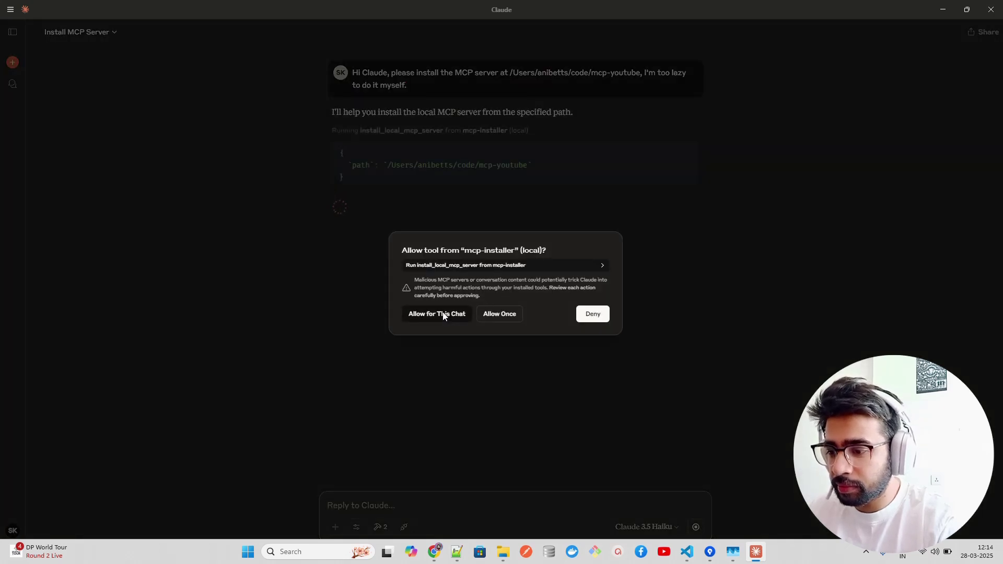
{"action": "left_click", "coordinate": [440, 313]}
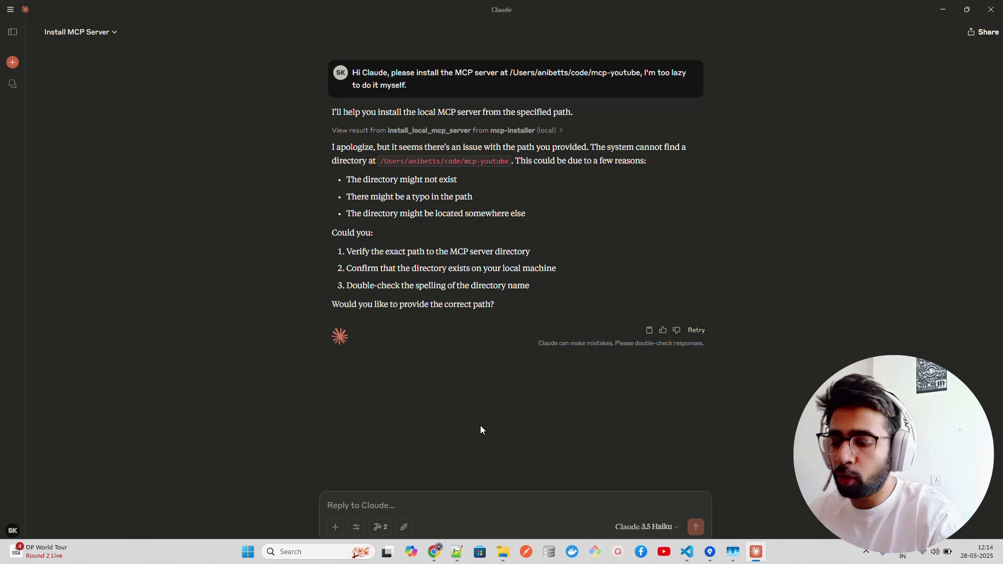
Step: Switch to Chrome, open the mcp-installer repository owner's GitHub profile in a new tab, and go to the mcp-youtube repository
{"action": "left_click", "coordinate": [434, 552]}
{"action": "left_click", "coordinate": [480, 421]}
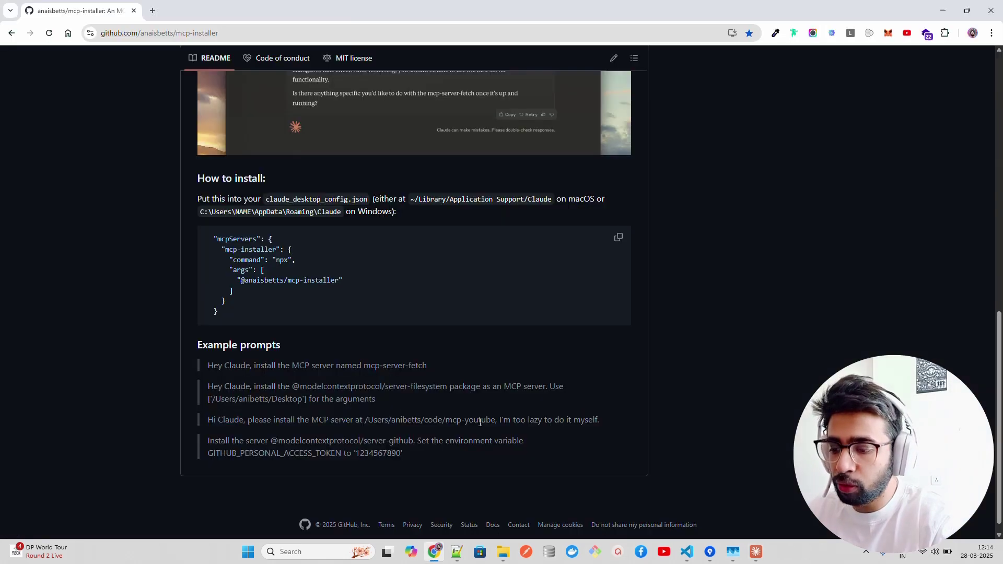
{"action": "left_click_drag", "start_coordinate": [496, 421], "coordinate": [395, 425]}
{"action": "scroll", "coordinate": [792, 202], "scroll_direction": "up", "scroll_amount": 15}
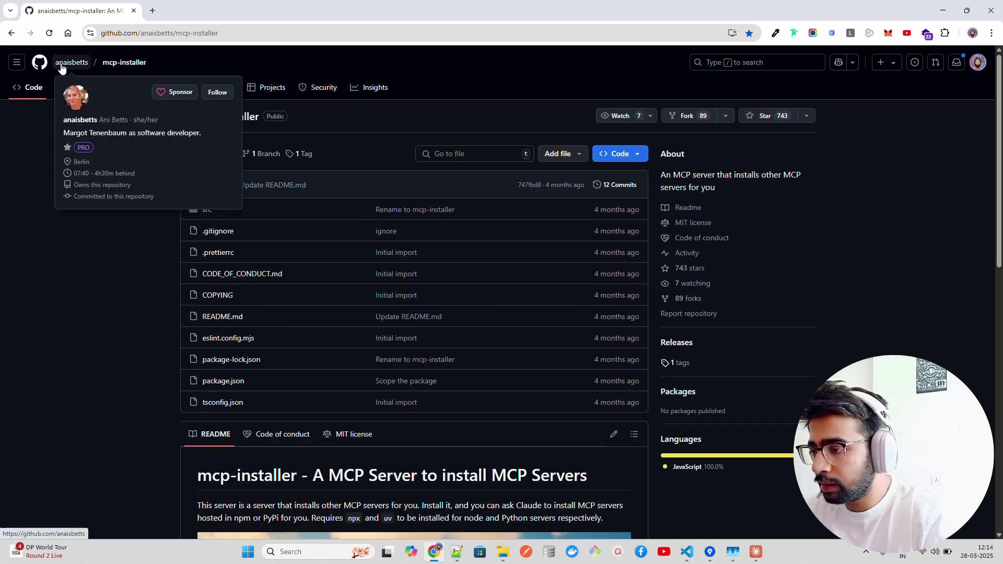
{"action": "right_click", "coordinate": [64, 64]}
{"action": "left_click", "coordinate": [90, 77]}
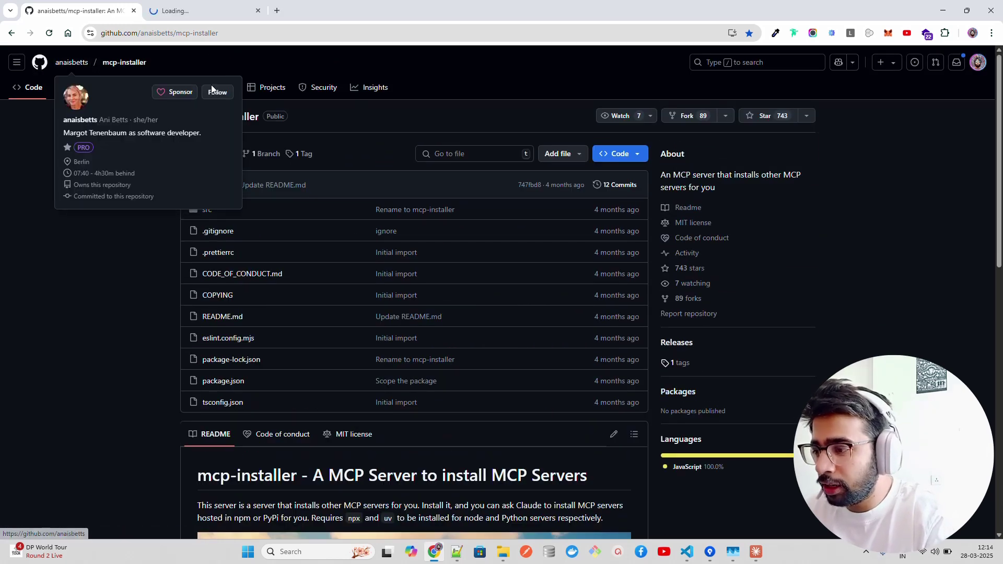
{"action": "left_click", "coordinate": [190, 13]}
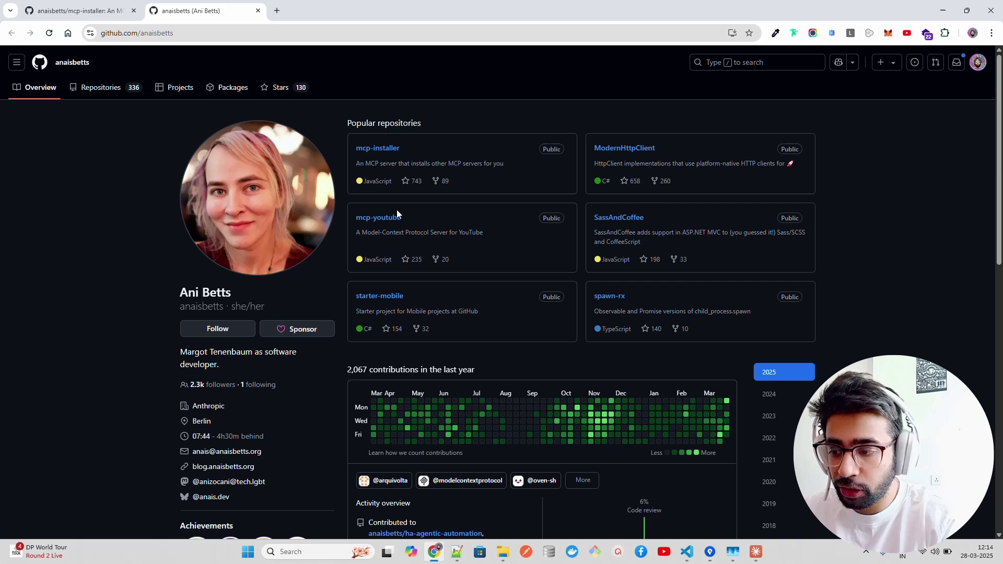
{"action": "left_click", "coordinate": [384, 219]}
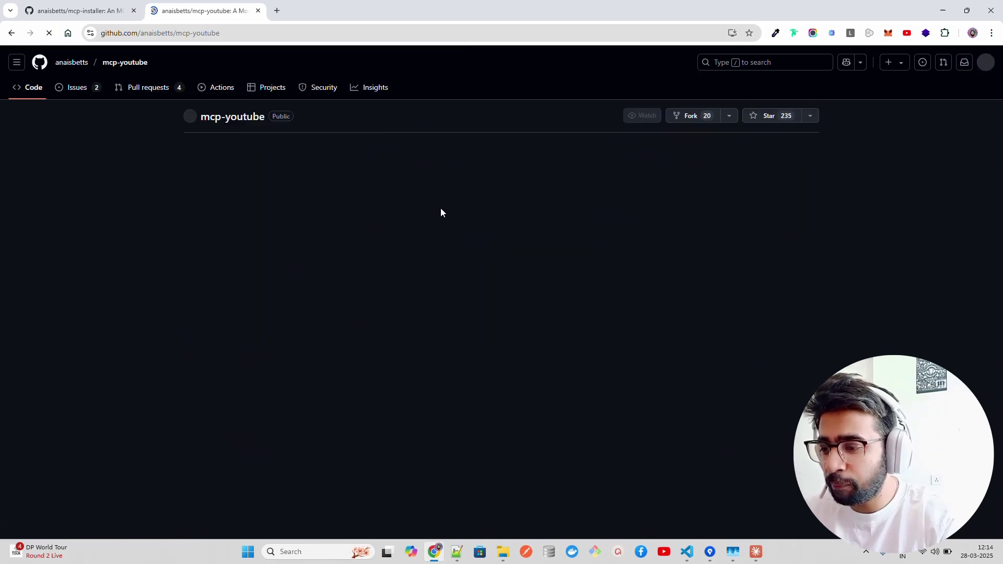
Step: Look over the mcp-youtube repository's clone options, README setup instructions and file list
{"action": "left_click", "coordinate": [620, 161]}
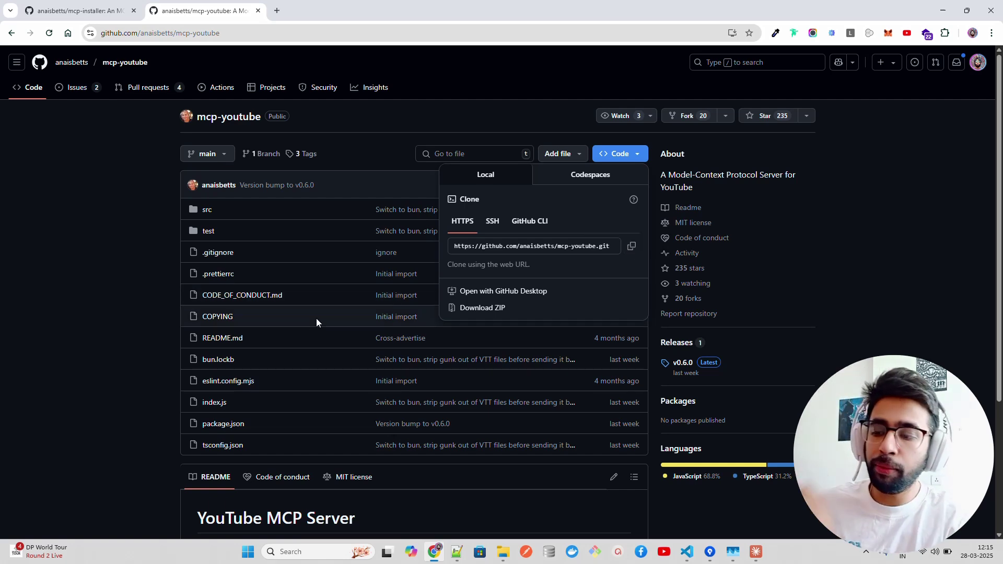
{"action": "left_click", "coordinate": [867, 343]}
{"action": "scroll", "coordinate": [868, 343], "scroll_direction": "down", "scroll_amount": 3}
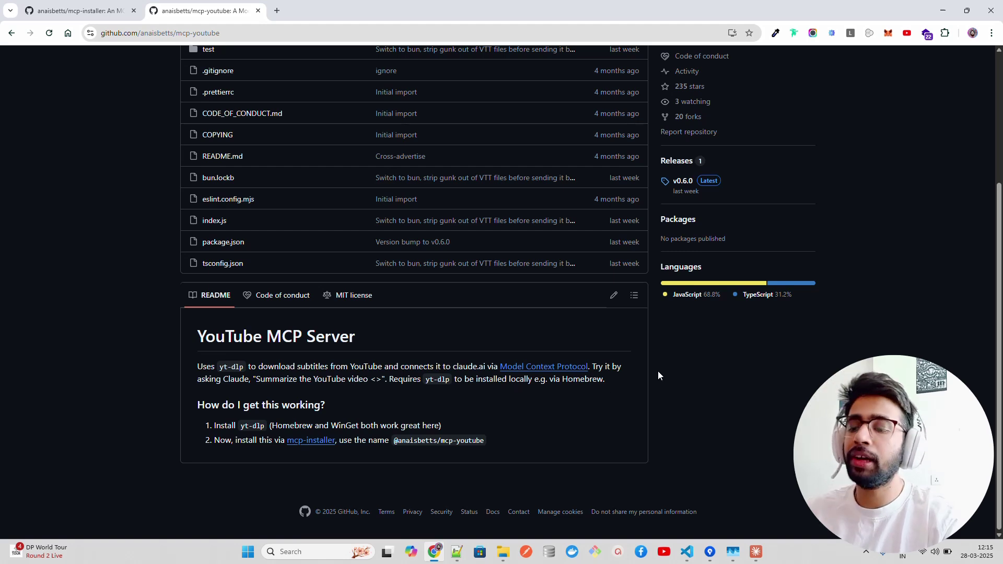
{"action": "scroll", "coordinate": [657, 371], "scroll_direction": "up", "scroll_amount": 4}
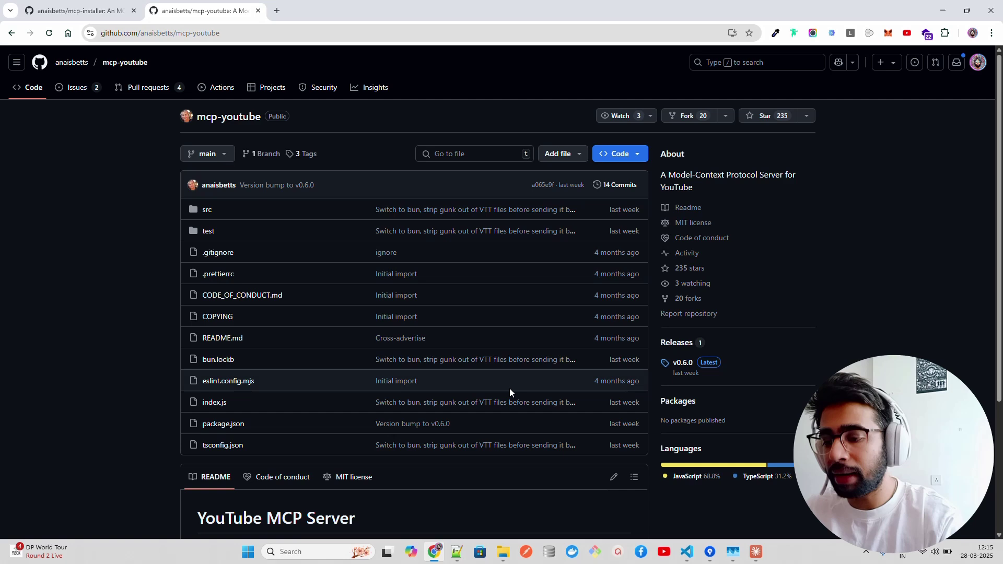
{"action": "scroll", "coordinate": [471, 259], "scroll_direction": "down", "scroll_amount": 1}
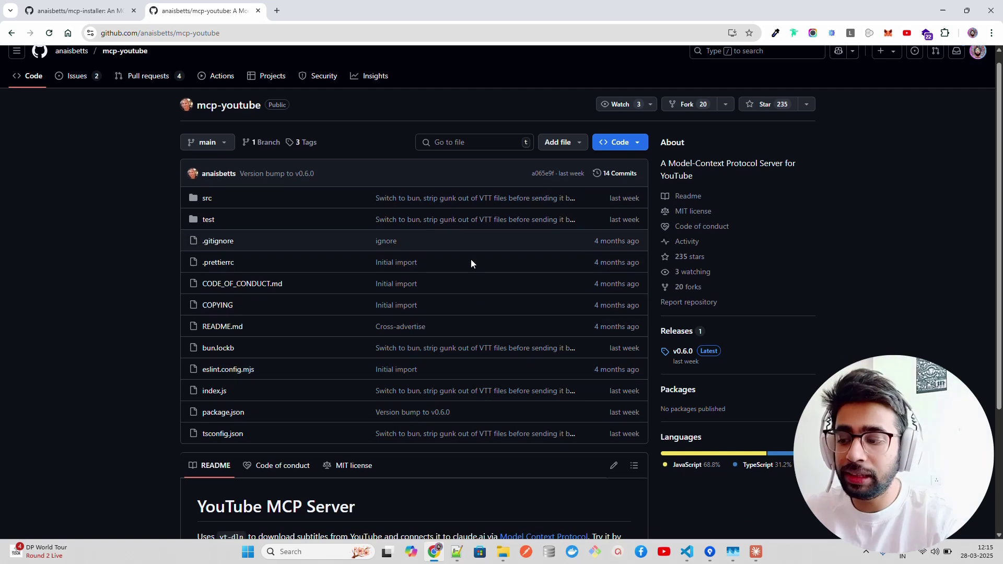
{"action": "scroll", "coordinate": [471, 259], "scroll_direction": "up", "scroll_amount": 1}
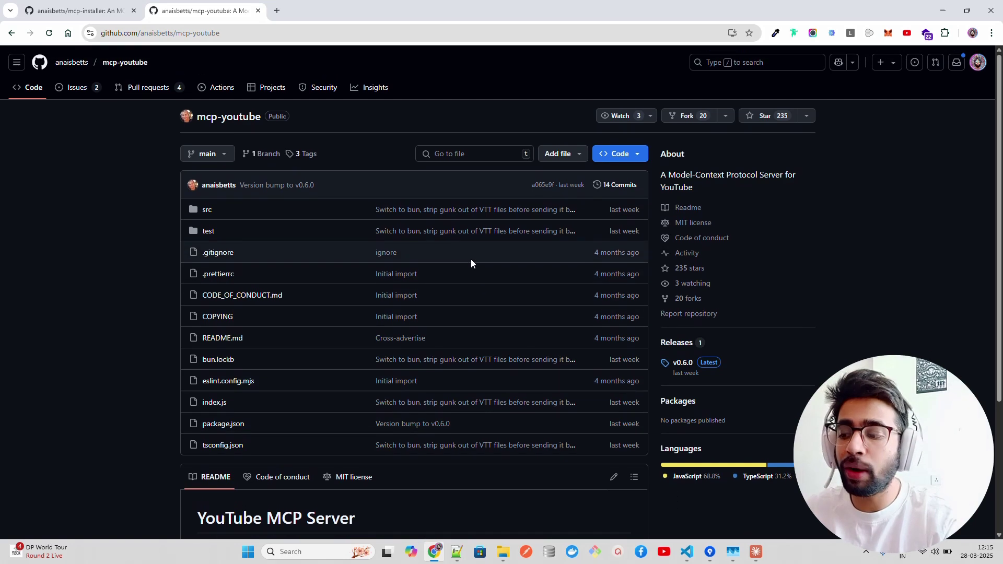
Step: Return to Claude, close its window, and end the remaining Claude background process in Task Manager
{"action": "left_click", "coordinate": [756, 552]}
{"action": "scroll", "coordinate": [653, 160], "scroll_direction": "up", "scroll_amount": 4}
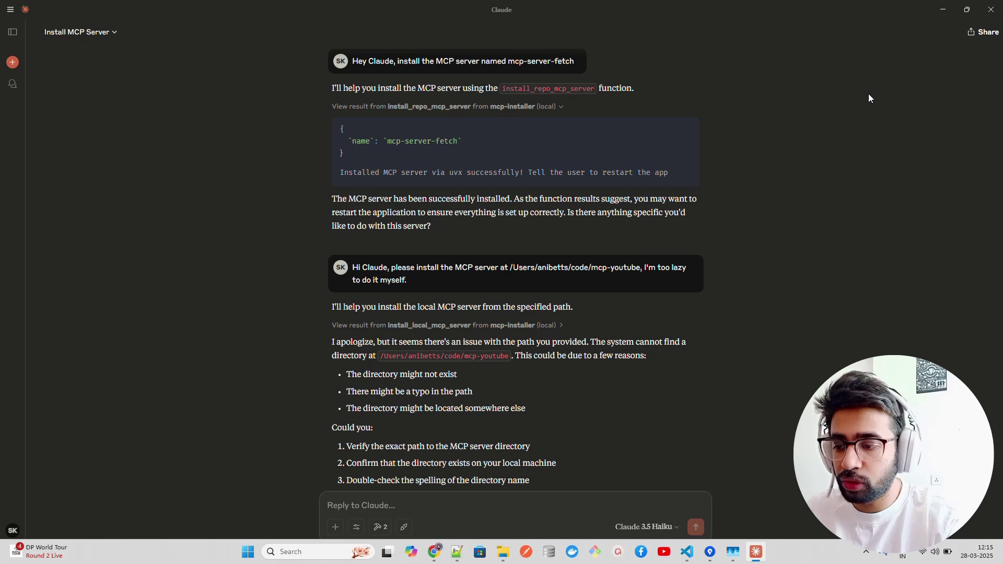
{"action": "left_click", "coordinate": [983, 9]}
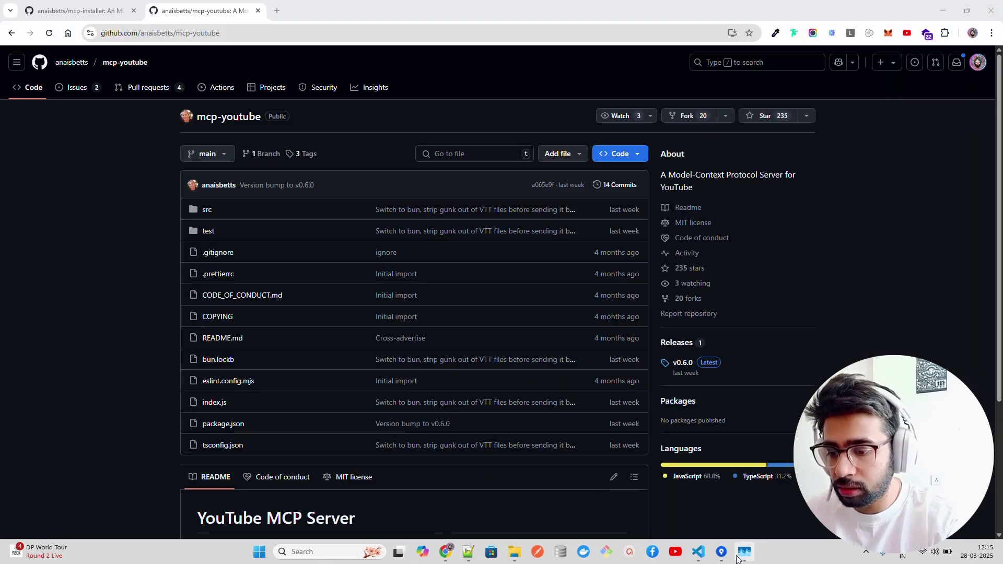
{"action": "key", "text": "ctrl+shift+Escape"}
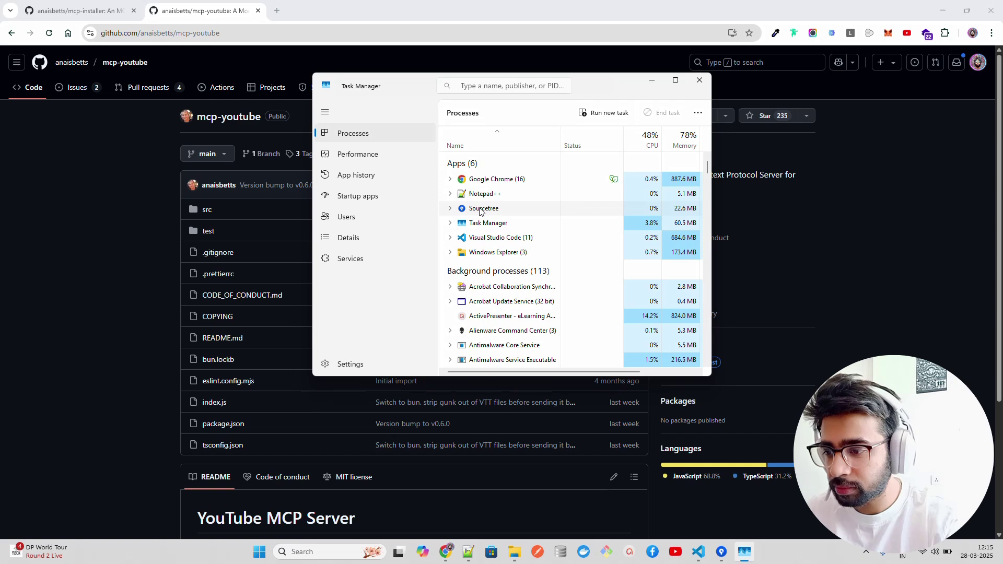
{"action": "scroll", "coordinate": [486, 255], "scroll_direction": "down", "scroll_amount": 5}
{"action": "right_click", "coordinate": [476, 323]}
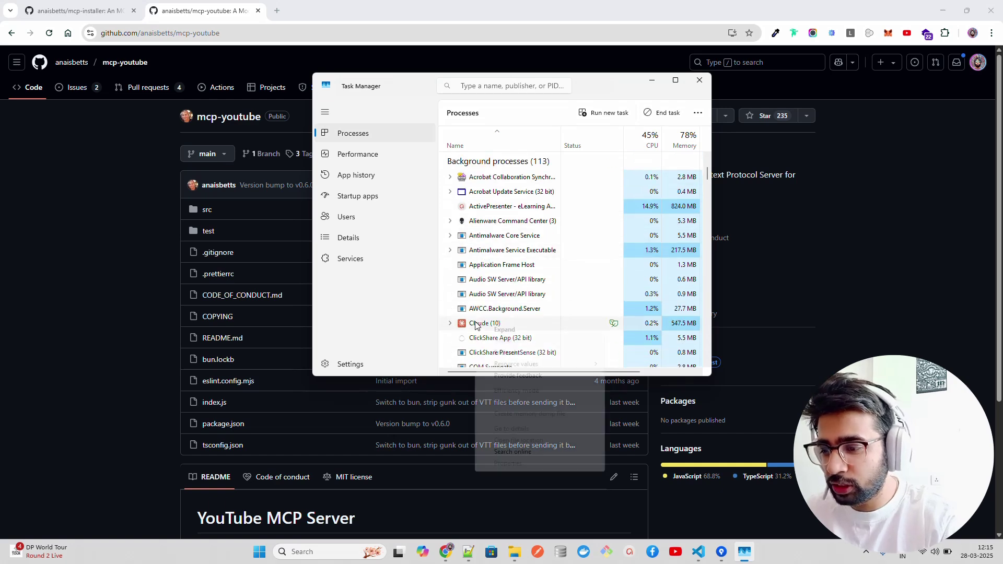
{"action": "left_click", "coordinate": [506, 353]}
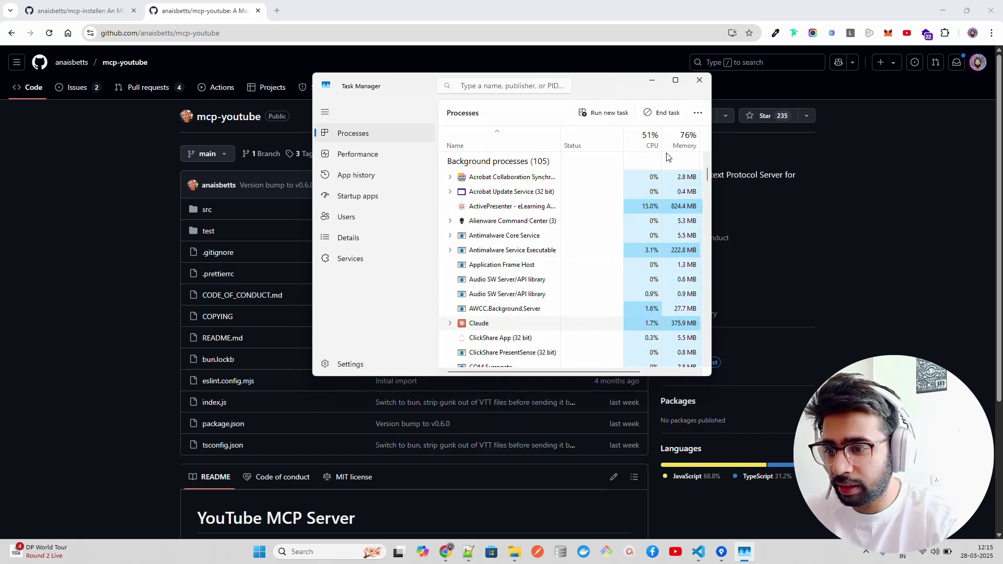
{"action": "left_click", "coordinate": [652, 82]}
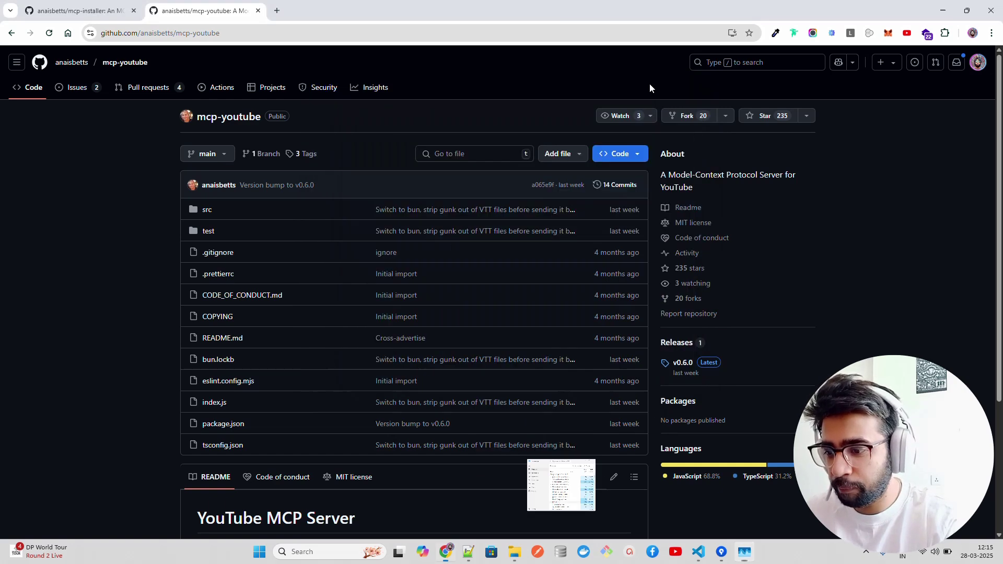
Step: Start Claude again in a maximized window and check which MCP tools are available, including those from mcp-server-fetch
{"action": "left_click", "coordinate": [302, 552]}
{"action": "type", "text": "claude"}
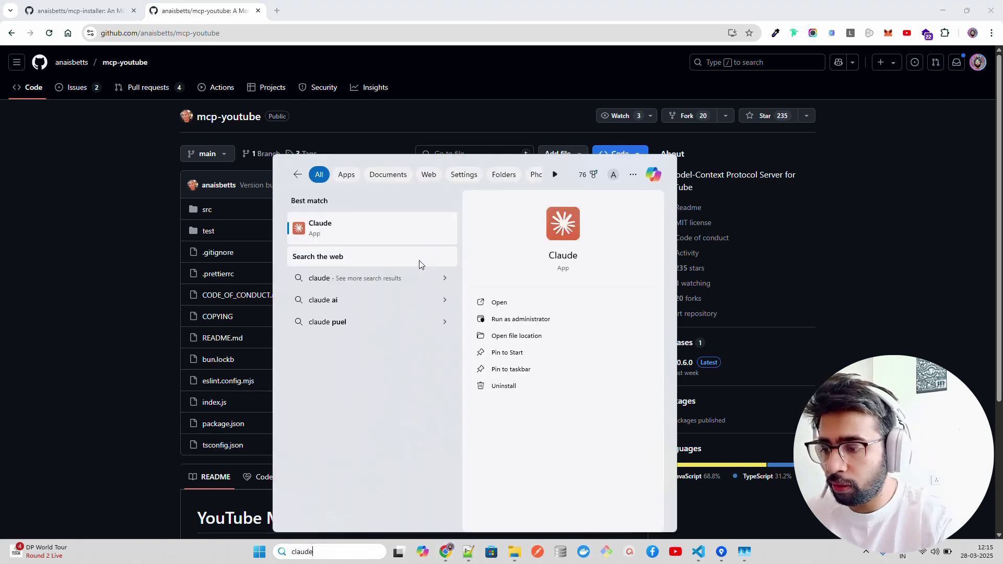
{"action": "left_click", "coordinate": [386, 230]}
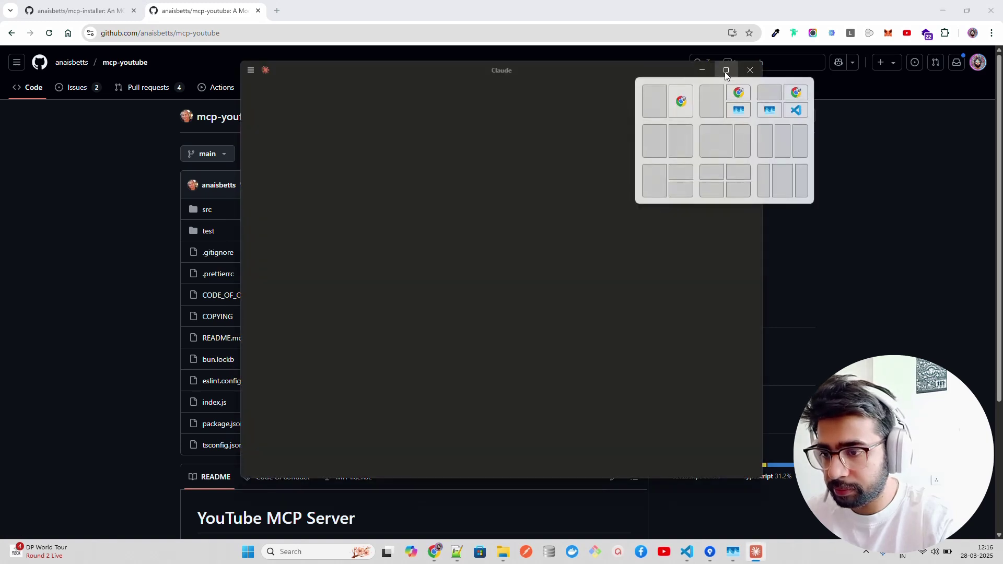
{"action": "left_click", "coordinate": [726, 71]}
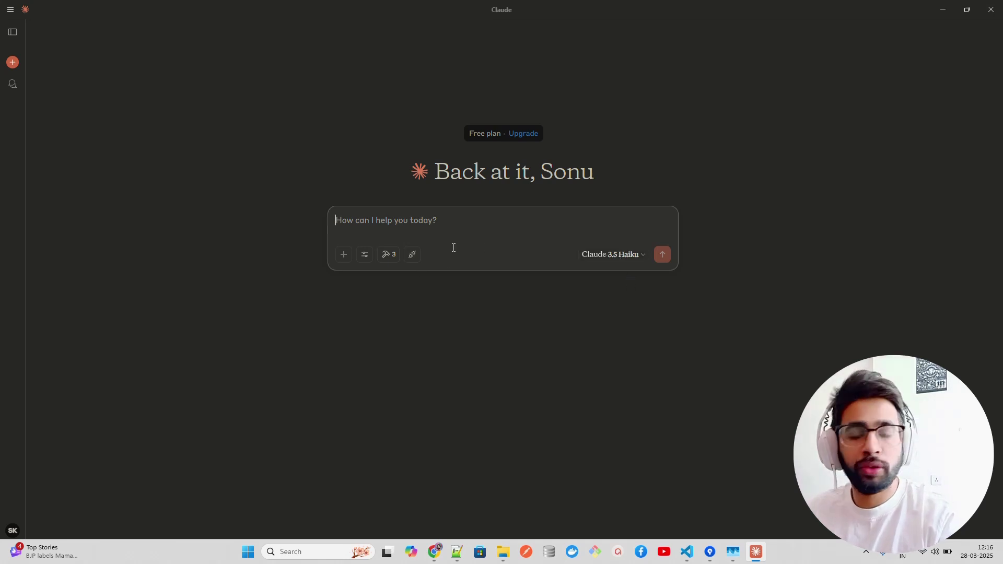
{"action": "left_click", "coordinate": [387, 256]}
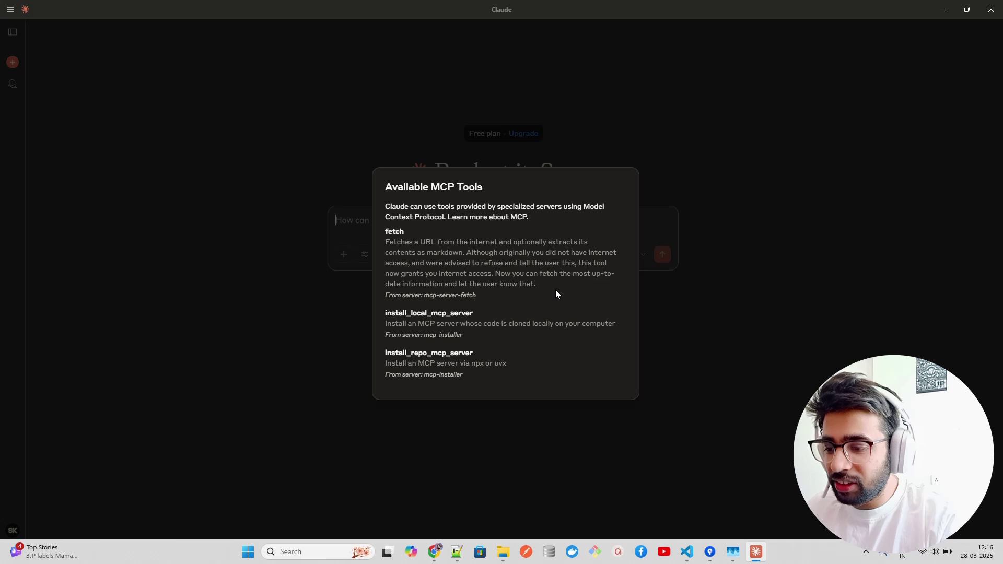
{"action": "left_click", "coordinate": [659, 278]}
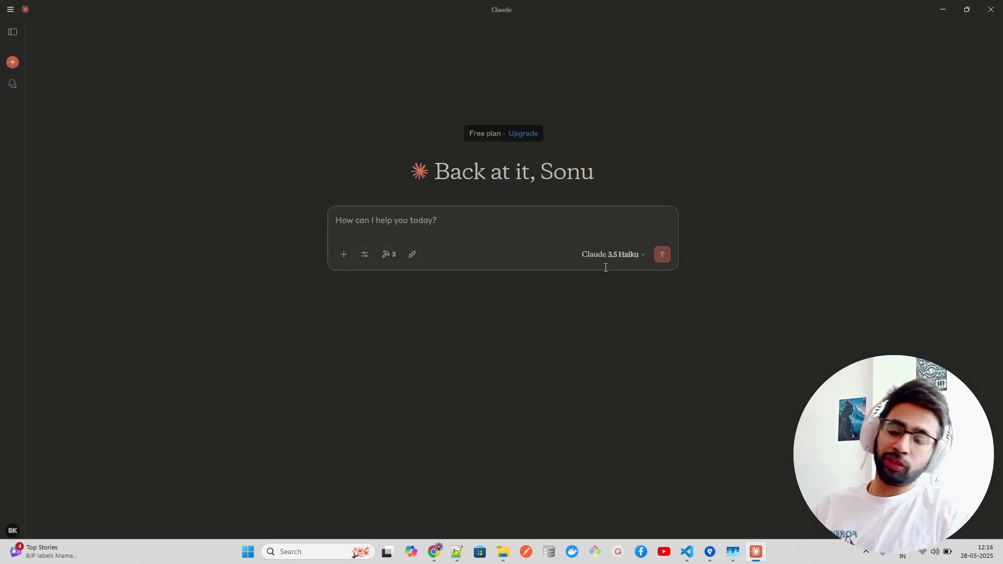
Step: Open Deloitte's Global Weekly Economic Update page, weekly-update-2023-10.html, in a new Chrome tab and copy its URL
{"action": "left_click", "coordinate": [436, 551]}
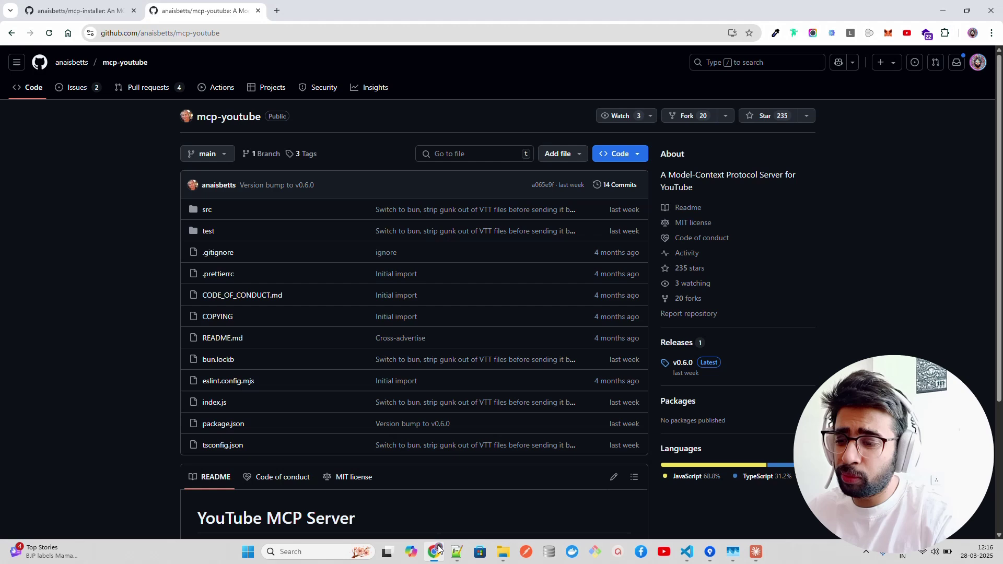
{"action": "left_click", "coordinate": [277, 11]}
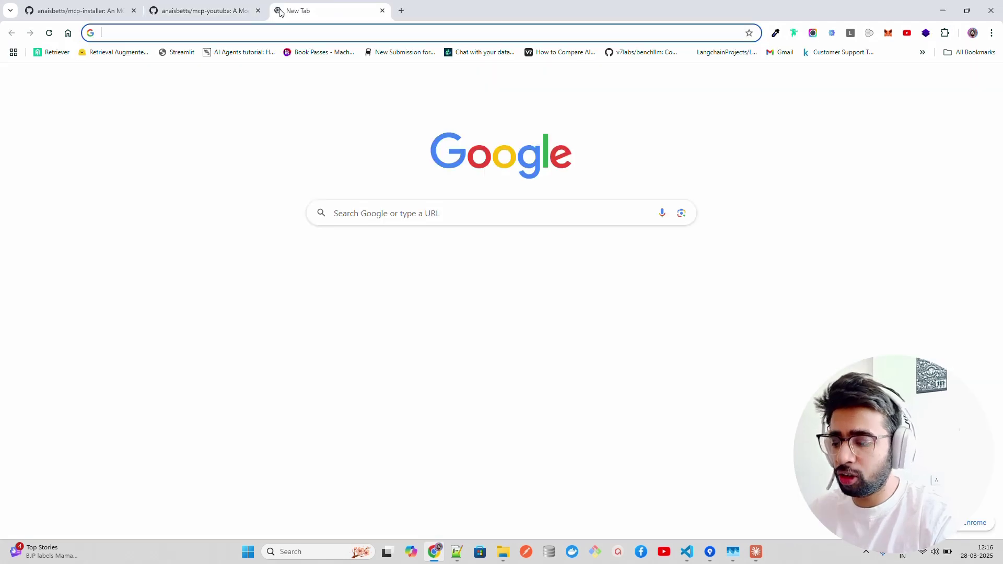
{"action": "type", "text": "de"}
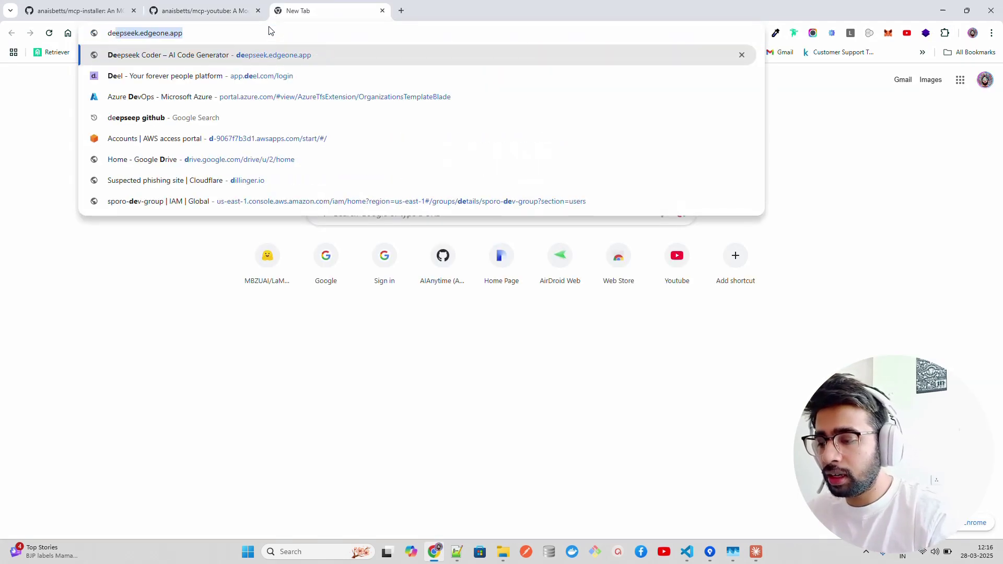
{"action": "type", "text": "lo"}
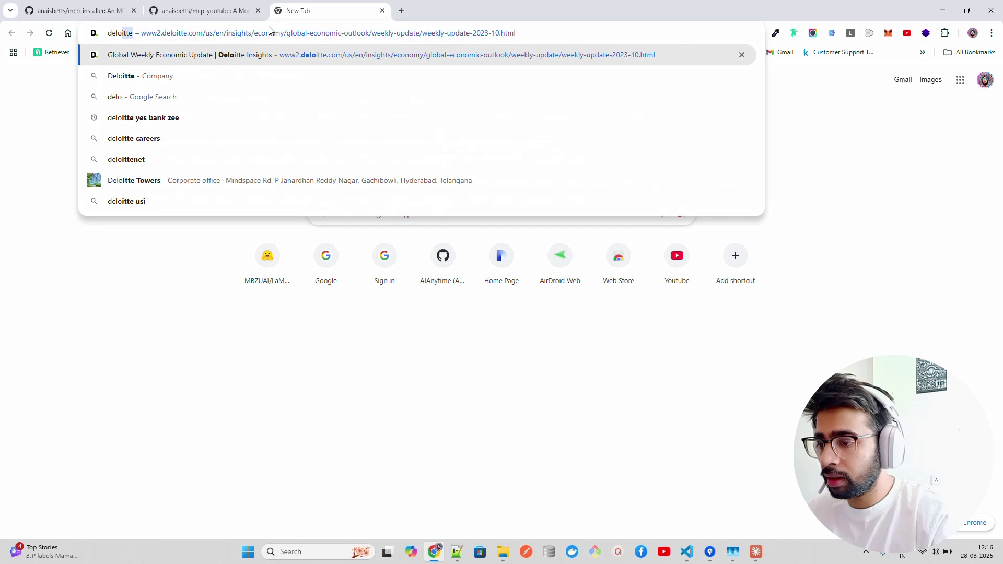
{"action": "key", "text": "Return"}
{"action": "left_click", "coordinate": [240, 33]}
{"action": "key", "text": "ctrl+c"}
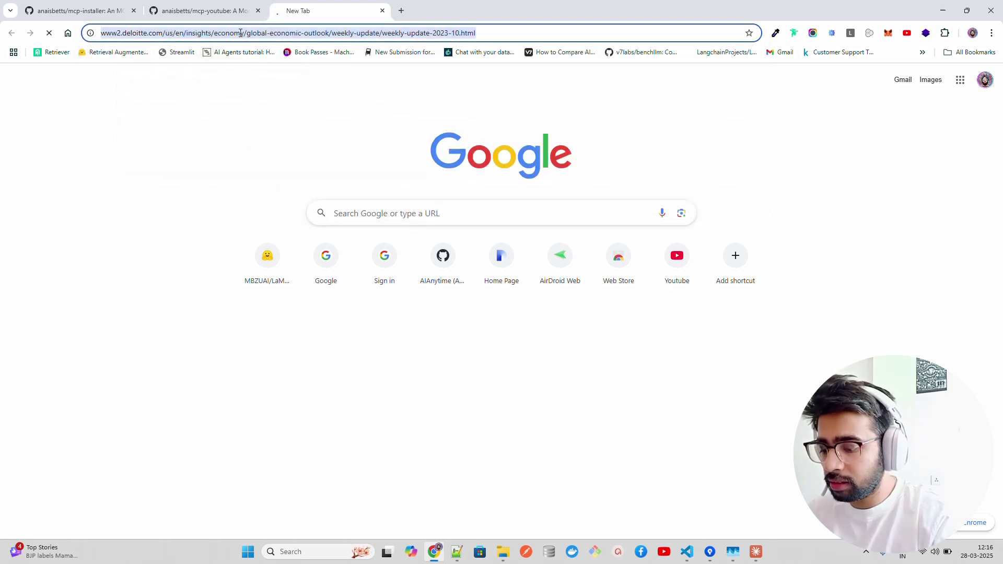
{"action": "left_click", "coordinate": [219, 11]}
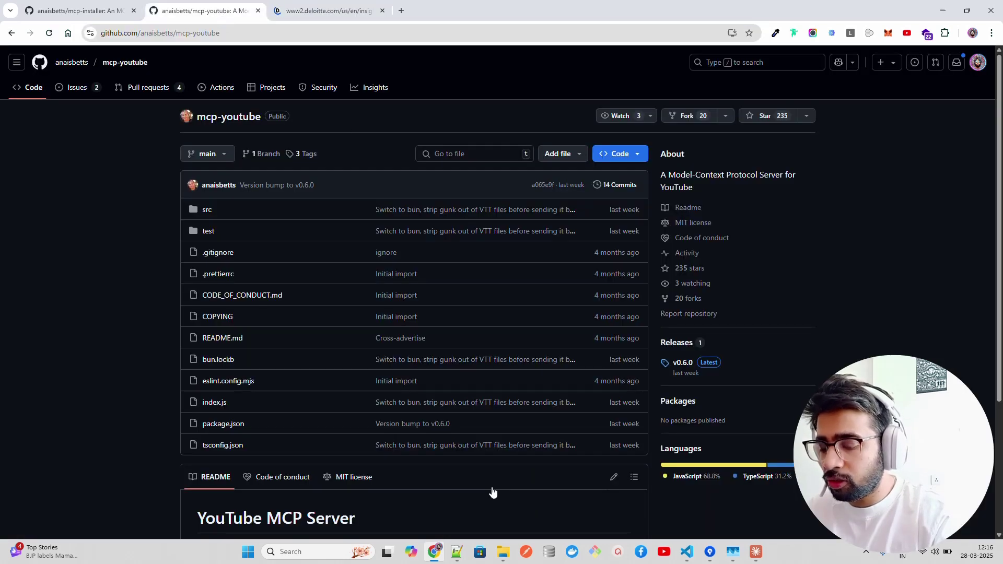
Step: Send Claude the prompt "fetch content from this:" followed by the copied Deloitte URL, and allow mcp-server-fetch for this chat
{"action": "left_click", "coordinate": [757, 553]}
{"action": "left_click", "coordinate": [413, 228]}
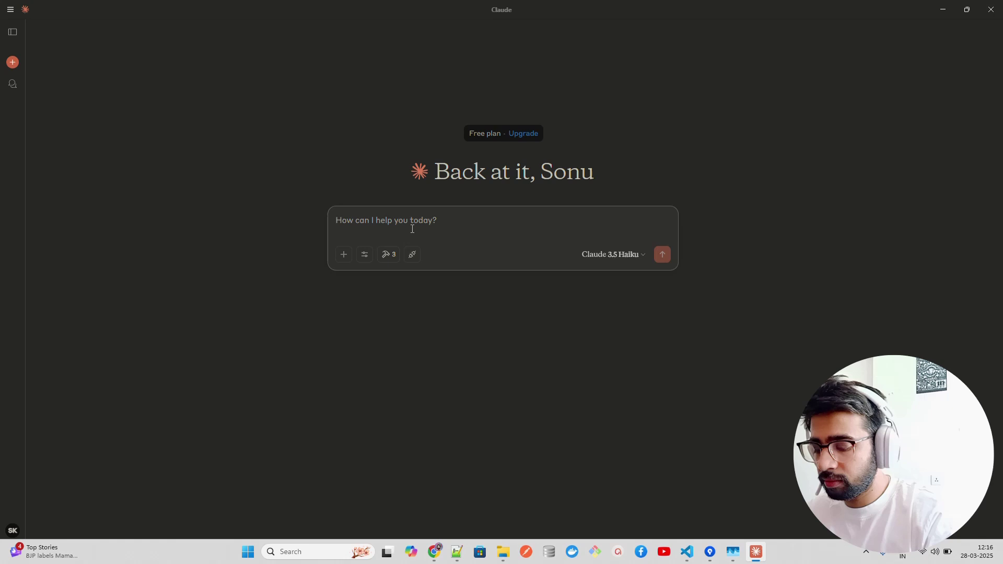
{"action": "type", "text": "fetch cpmte"}
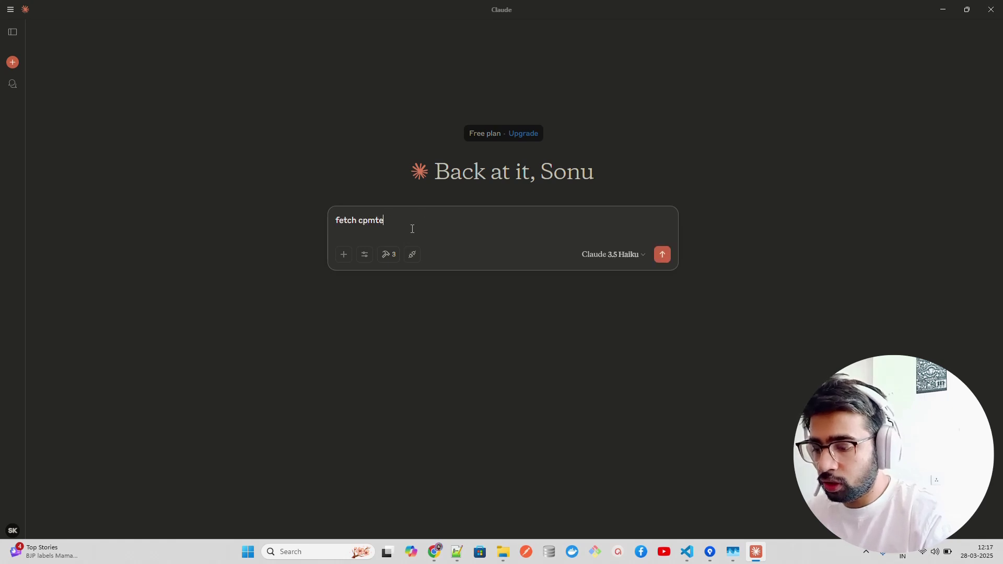
{"action": "key", "text": "BackSpace"}
{"action": "key", "text": "BackSpace"}
{"action": "key", "text": "BackSpace"}
{"action": "type", "text": "ontent from this"}
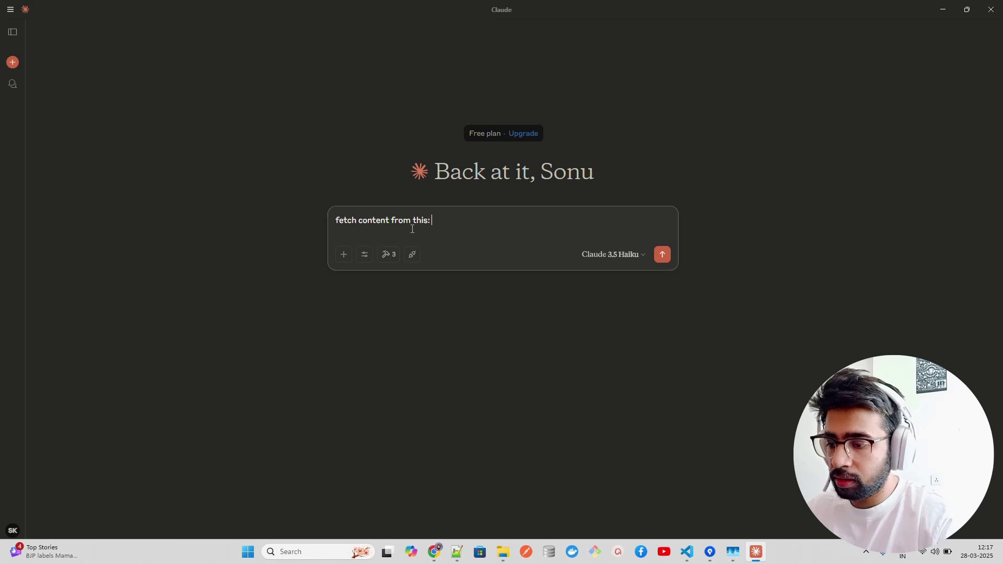
{"action": "type", "text": ":"}
{"action": "key", "text": "ctrl+v"}
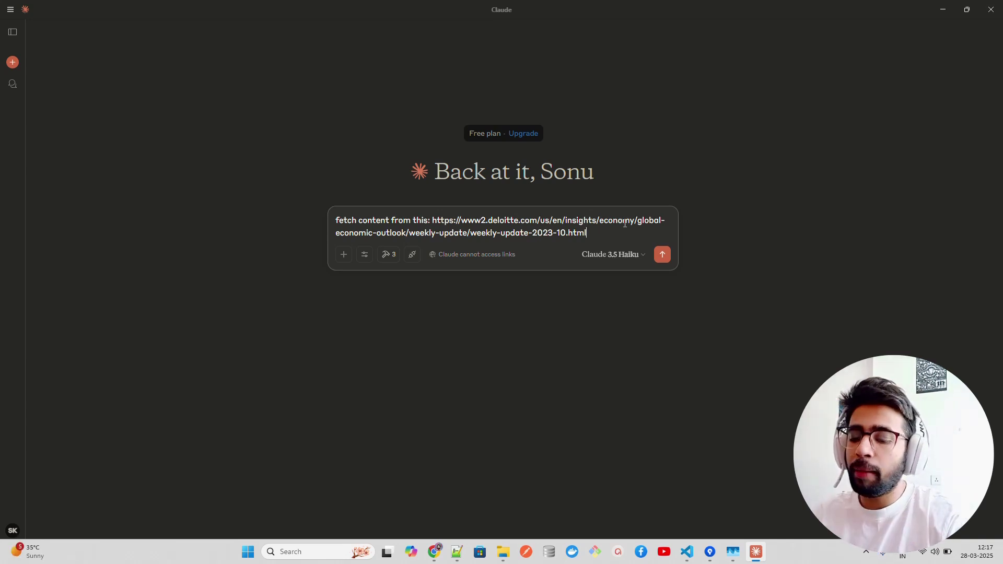
{"action": "key", "text": "Return"}
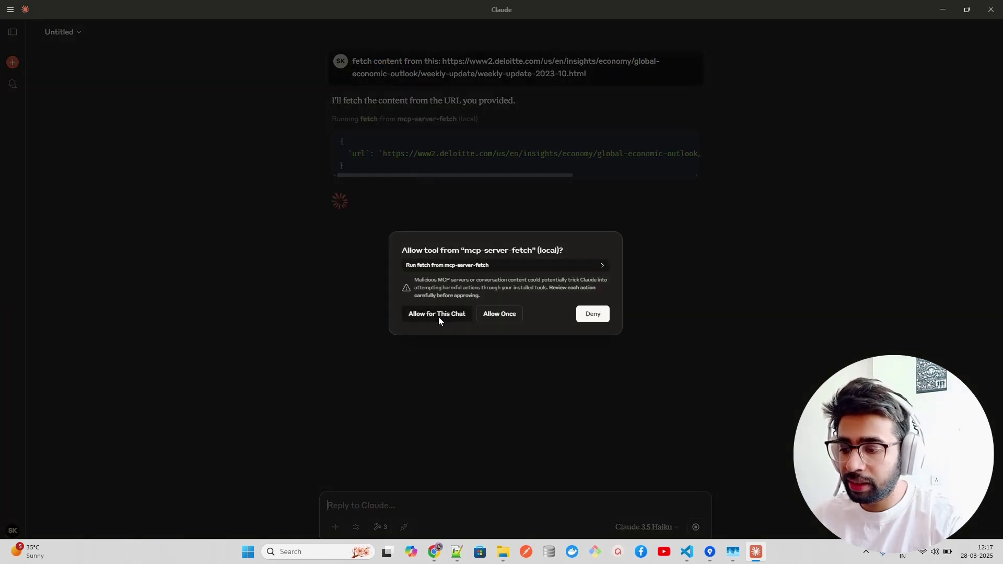
{"action": "left_click", "coordinate": [438, 314]}
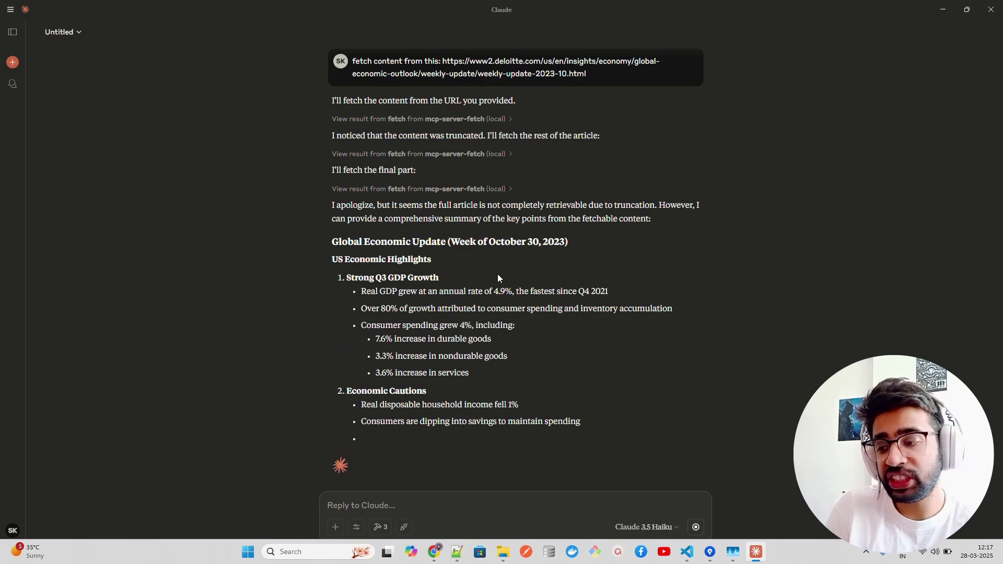
Step: Switch to Chrome and view the Deloitte weekly global economic update article to compare it with Claude's summary
{"action": "left_click", "coordinate": [443, 555]}
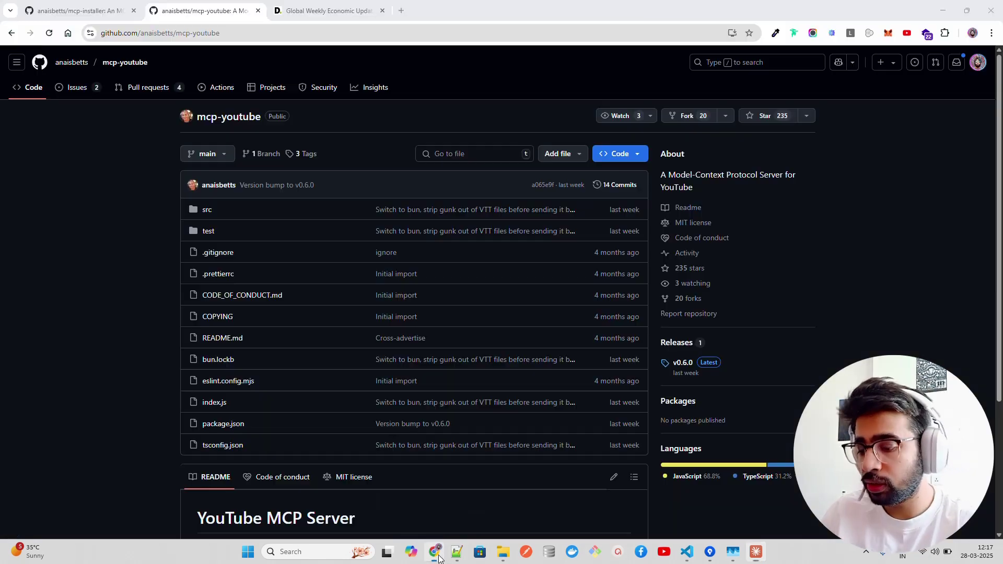
{"action": "left_click", "coordinate": [290, 10]}
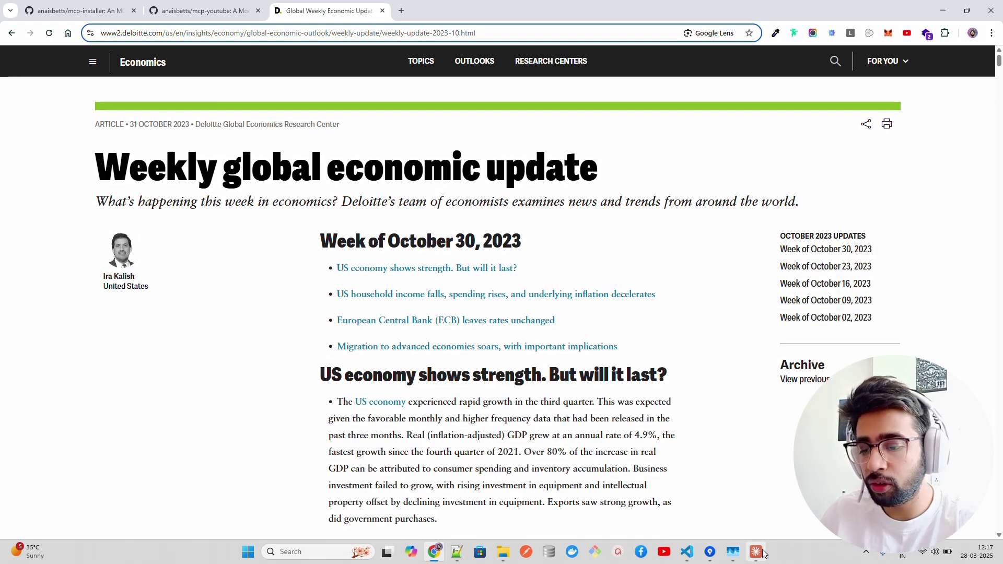
Step: Switch back to Claude and read its summary of the Deloitte economic update from start to end
{"action": "key", "text": "alt+Tab"}
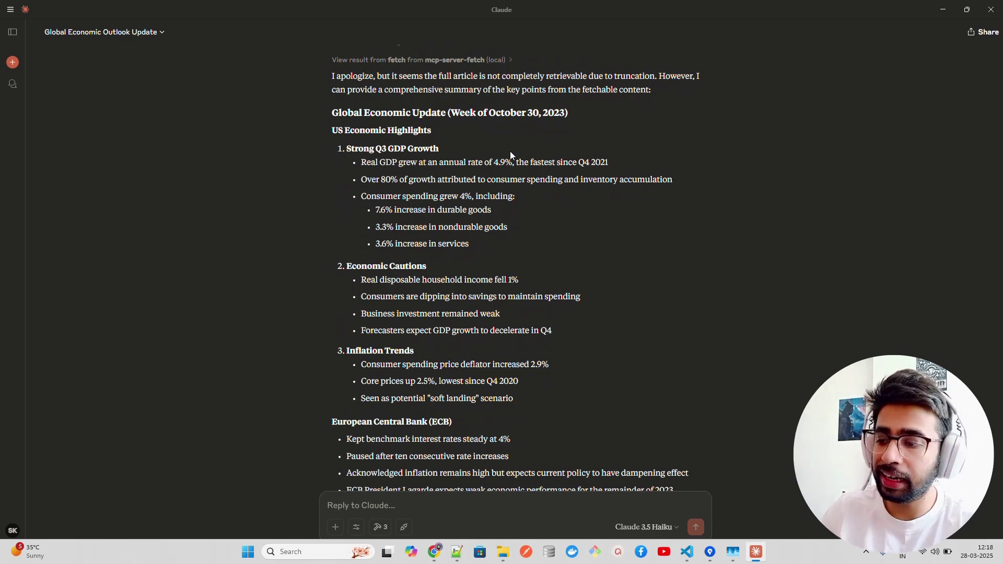
{"action": "scroll", "coordinate": [561, 239], "scroll_direction": "down", "scroll_amount": 4}
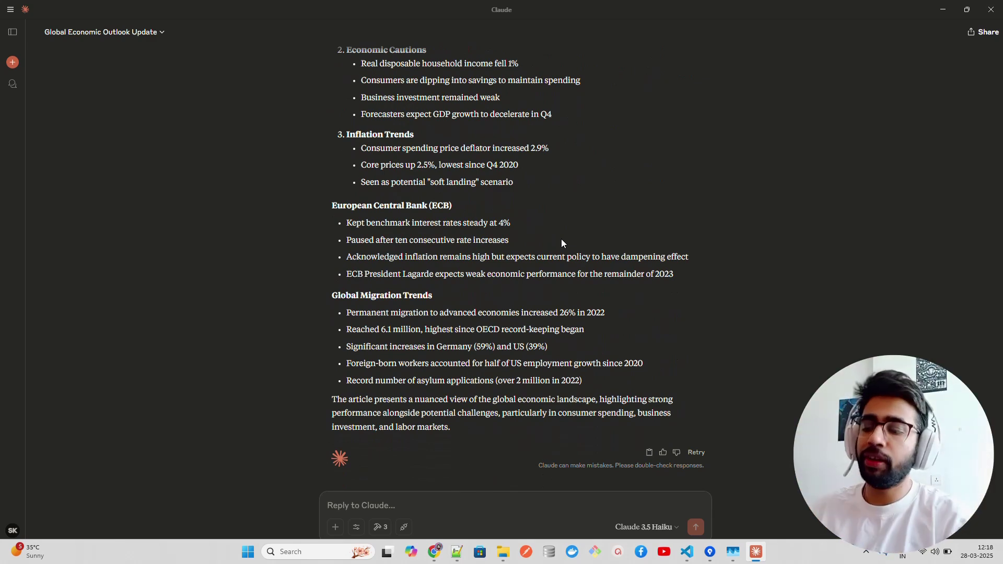
{"action": "scroll", "coordinate": [561, 243], "scroll_direction": "up", "scroll_amount": 6}
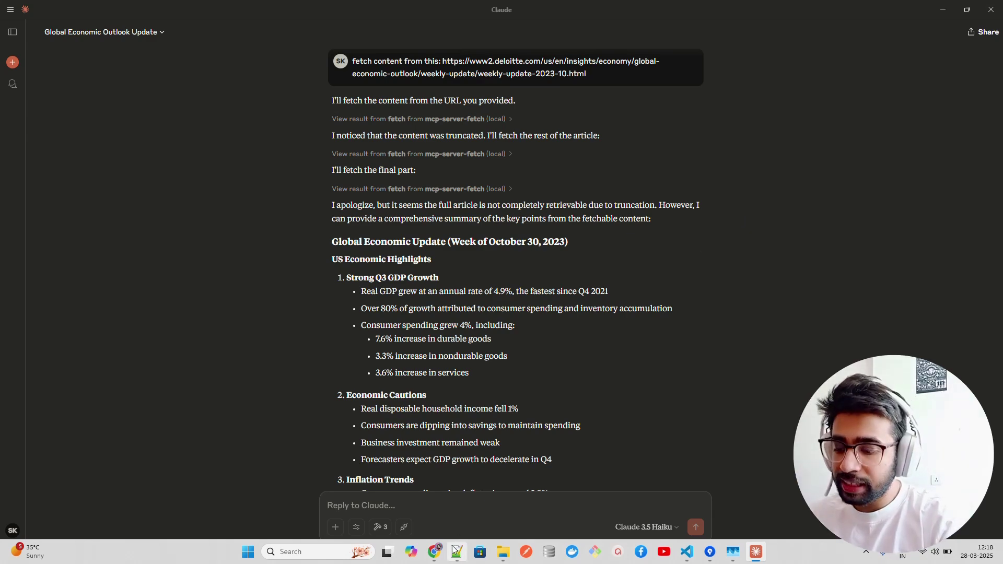
Step: Switch to Chrome, star the mcp-installer repository on GitHub and review its README's install instructions and example prompts
{"action": "left_click", "coordinate": [435, 552]}
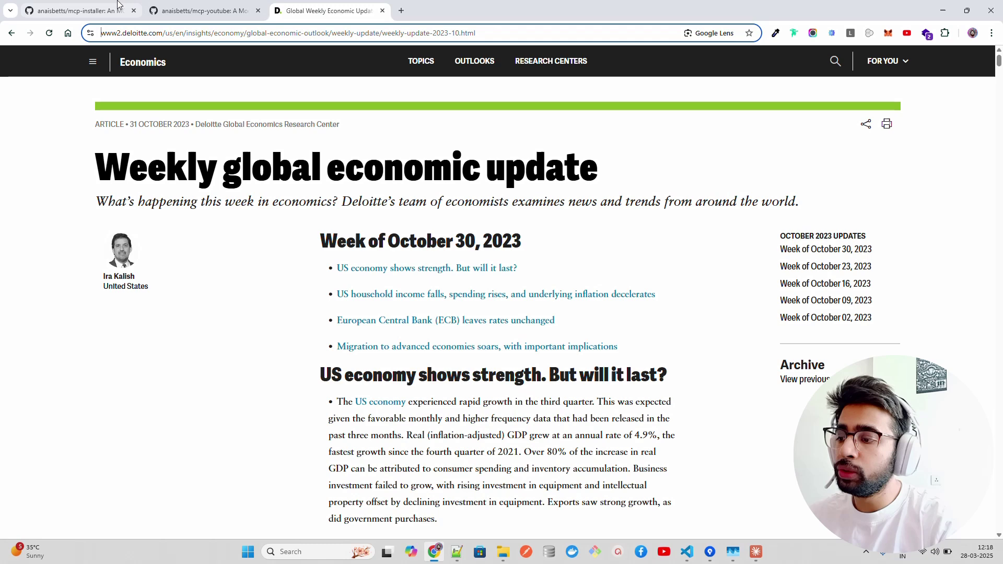
{"action": "left_click", "coordinate": [99, 11]}
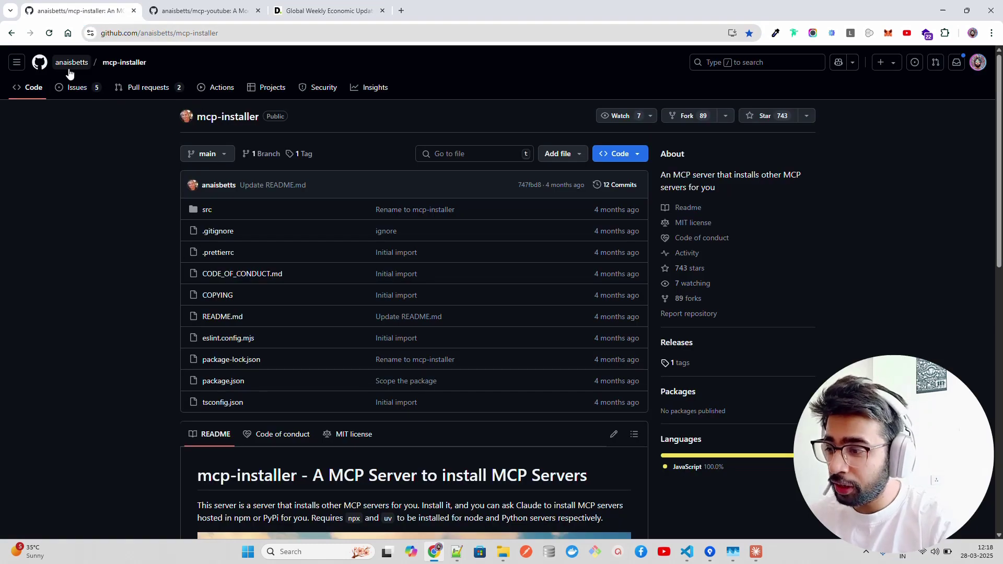
{"action": "mouse_move", "coordinate": [79, 67]}
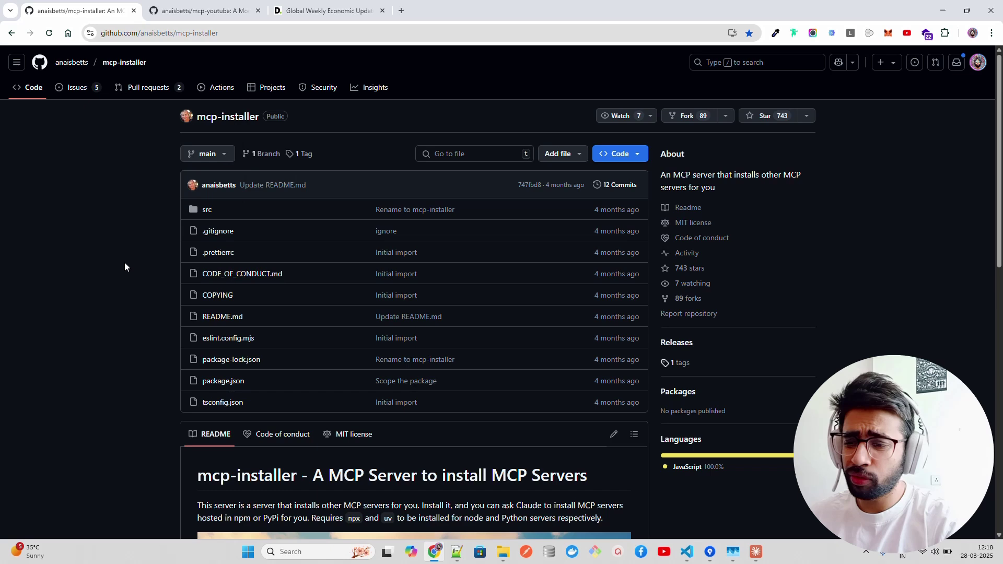
{"action": "scroll", "coordinate": [124, 263], "scroll_direction": "down", "scroll_amount": 1}
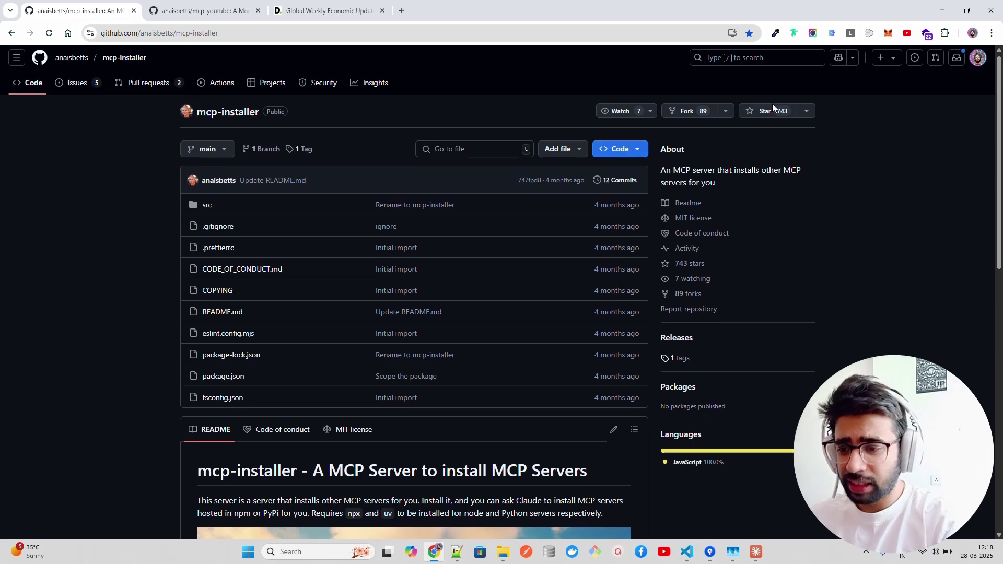
{"action": "scroll", "coordinate": [877, 191], "scroll_direction": "down", "scroll_amount": 3}
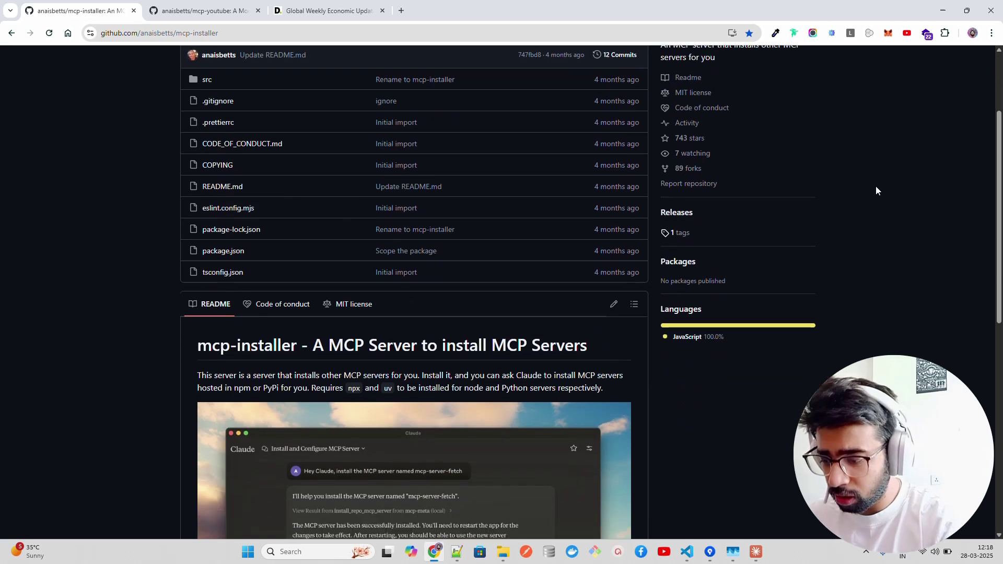
{"action": "scroll", "coordinate": [877, 189], "scroll_direction": "down", "scroll_amount": 2}
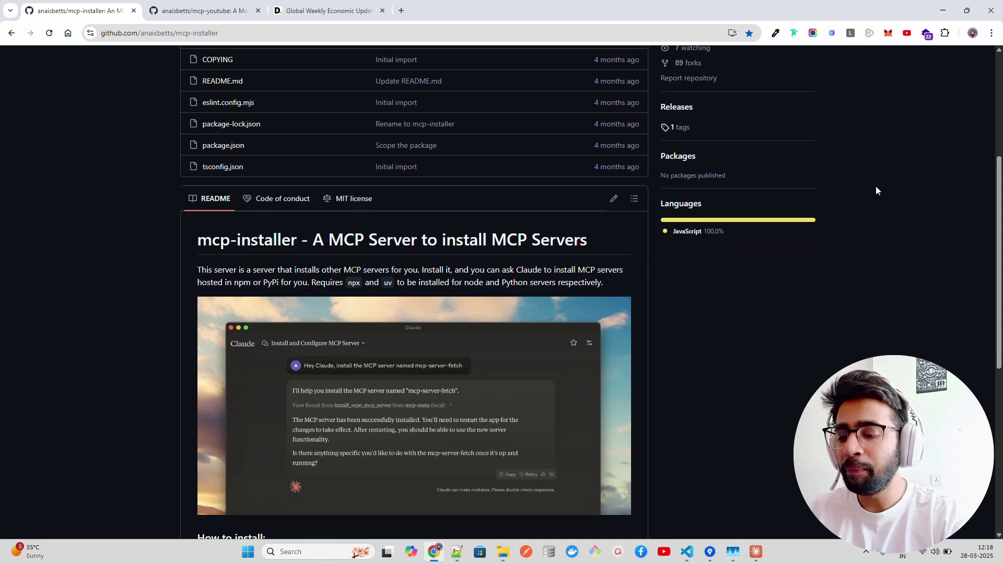
{"action": "scroll", "coordinate": [876, 205], "scroll_direction": "up", "scroll_amount": 5}
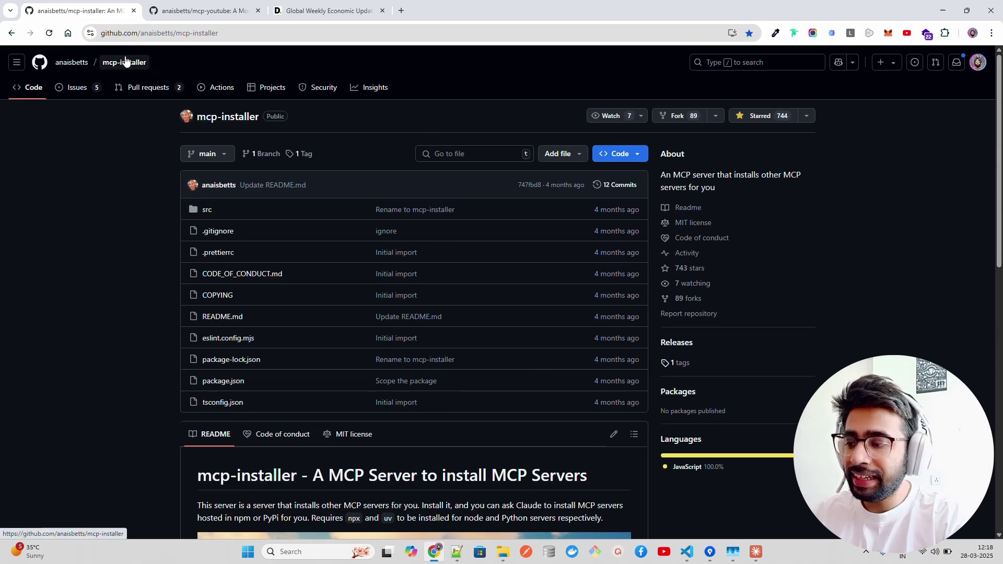
{"action": "scroll", "coordinate": [116, 211], "scroll_direction": "down", "scroll_amount": 12}
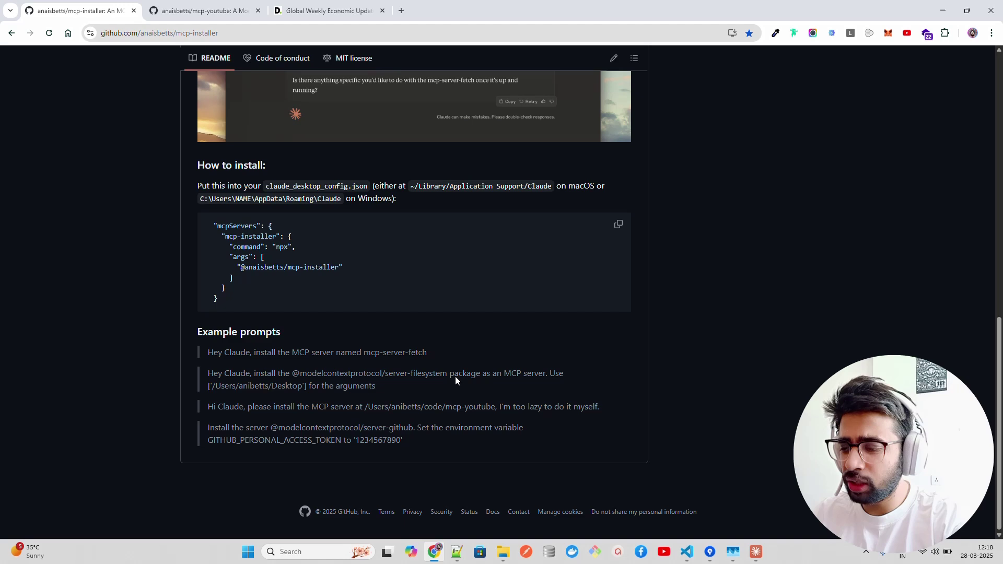
Step: Switch to Claude and examine the available MCP tools, especially install_repo_mcp_server and install_local_mcp_server from mcp-installer, then close the list
{"action": "left_click", "coordinate": [756, 552]}
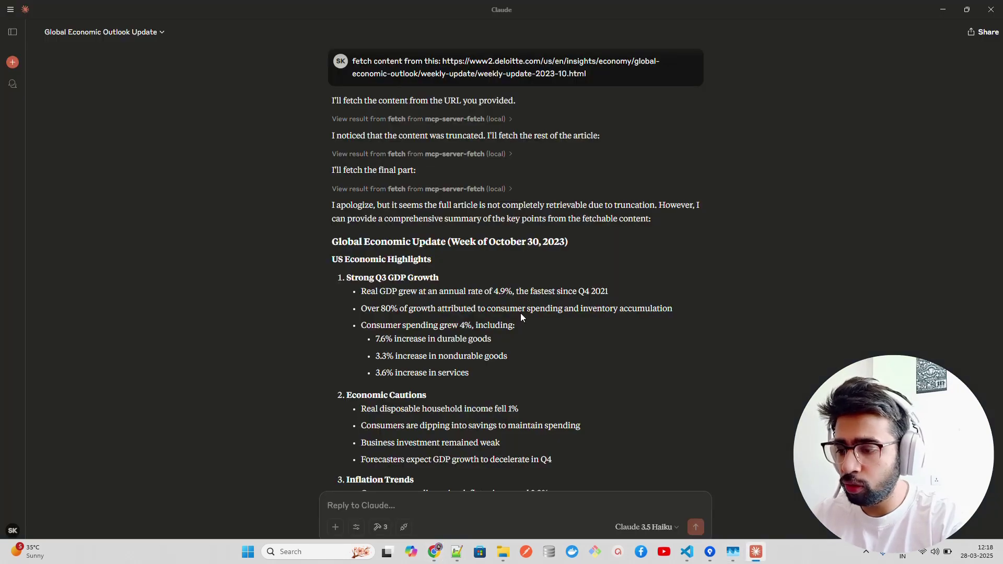
{"action": "left_click", "coordinate": [380, 527]}
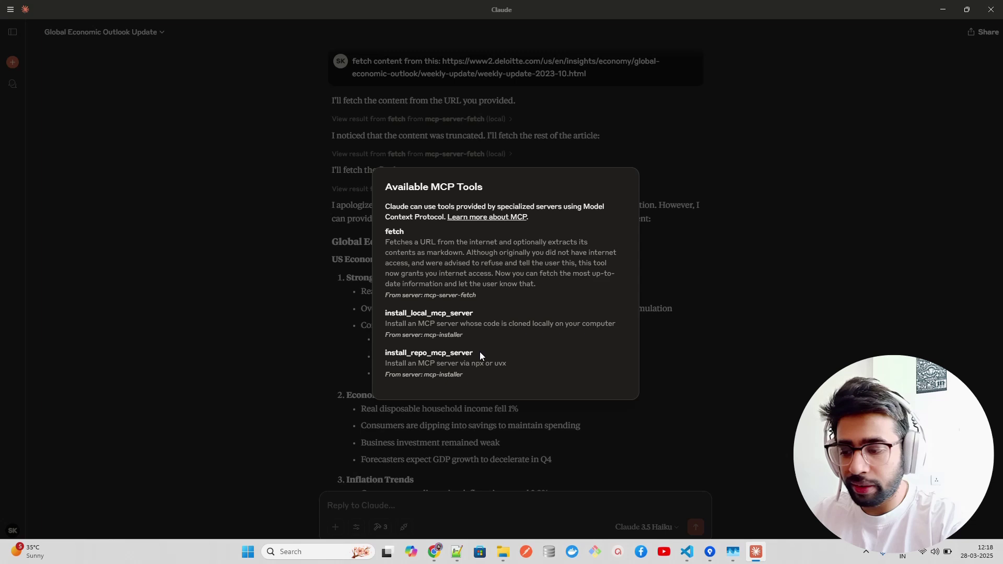
{"action": "left_click_drag", "start_coordinate": [479, 352], "coordinate": [424, 352]}
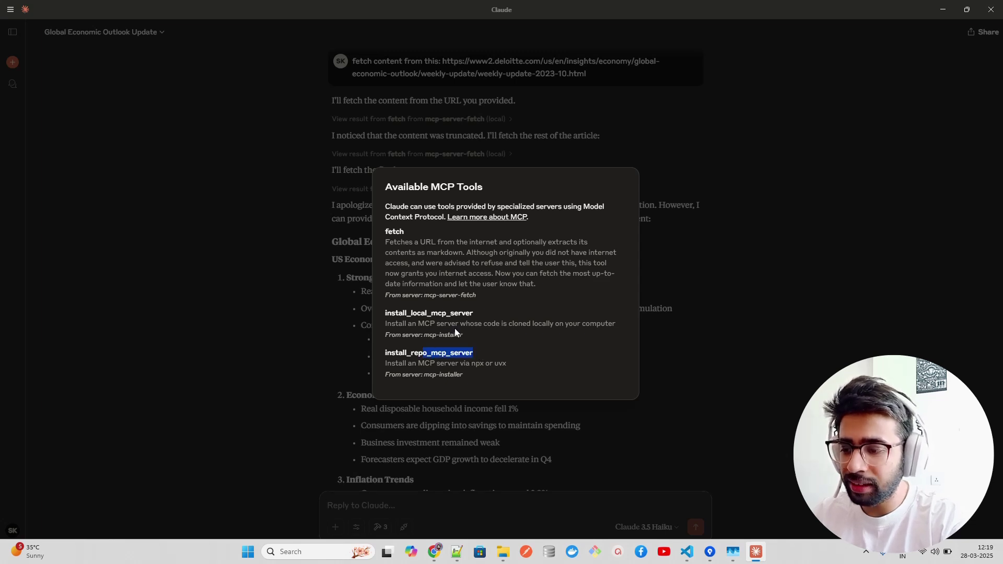
{"action": "left_click_drag", "start_coordinate": [477, 314], "coordinate": [453, 315]}
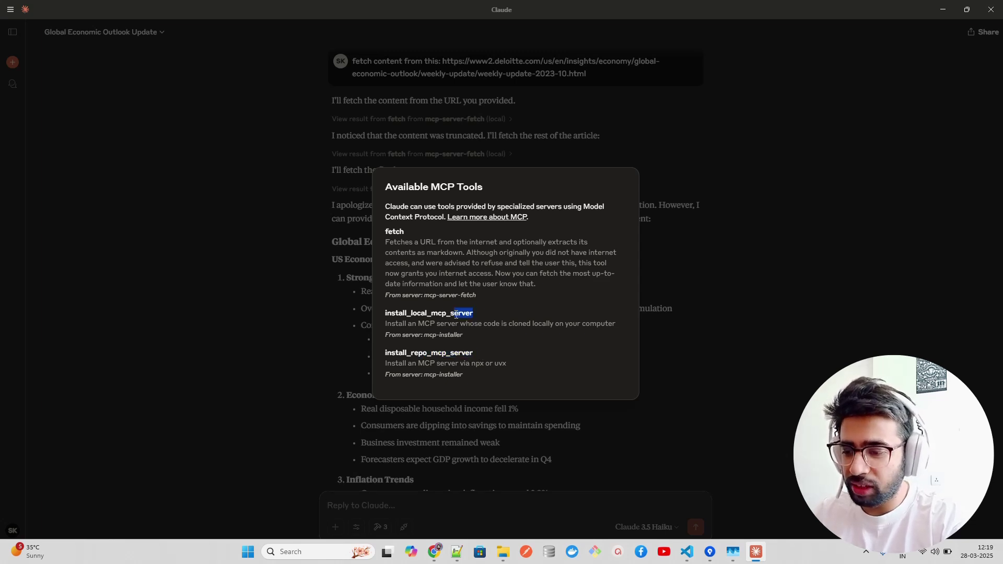
{"action": "left_click", "coordinate": [545, 345]}
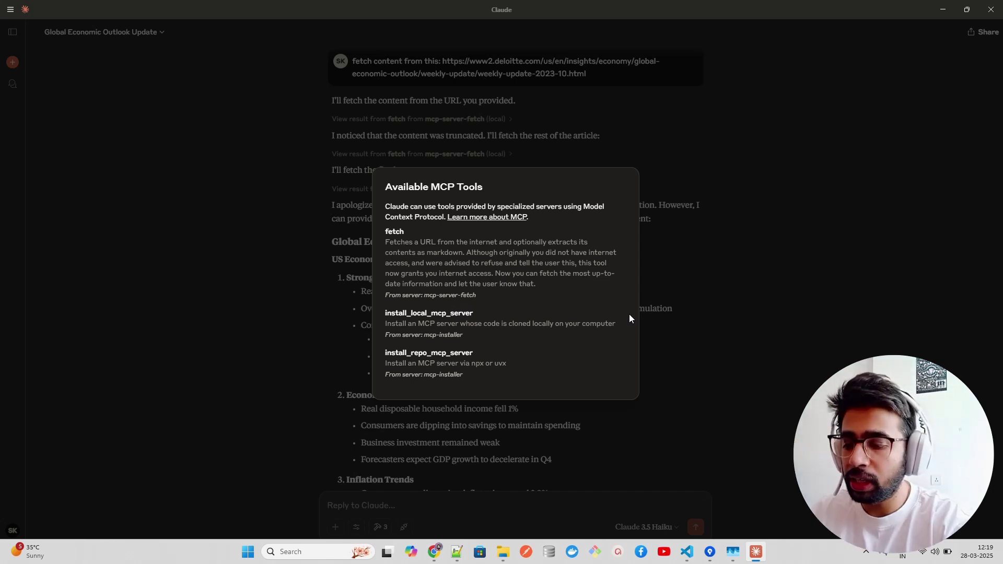
{"action": "left_click_drag", "start_coordinate": [626, 325], "coordinate": [396, 324]}
{"action": "left_click", "coordinate": [515, 372]}
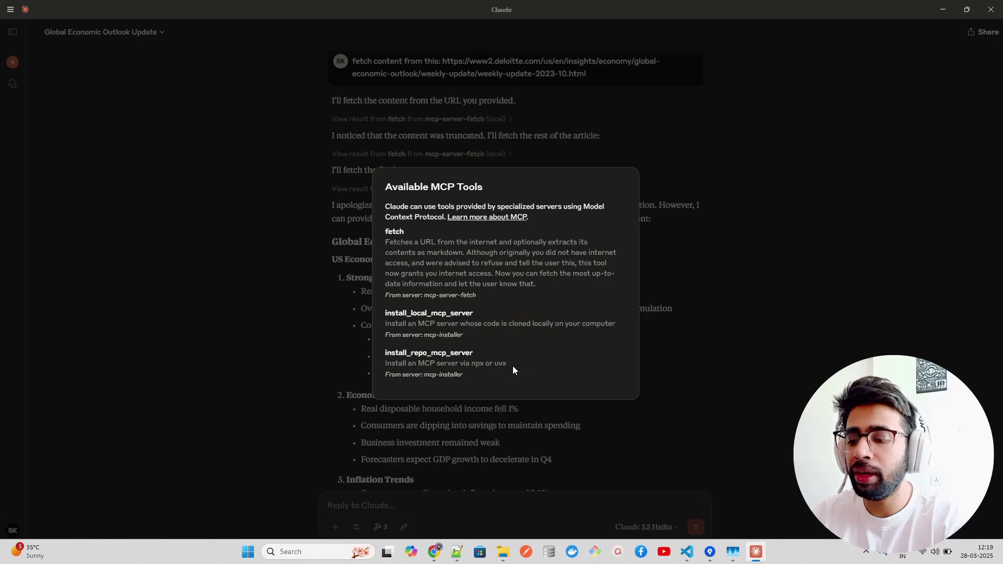
{"action": "left_click", "coordinate": [644, 199]}
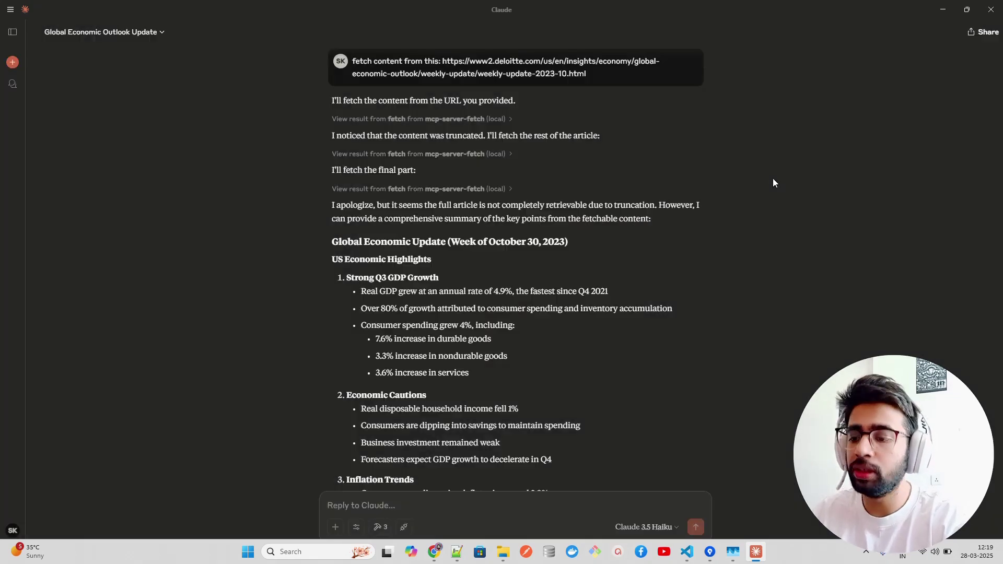
{"action": "scroll", "coordinate": [620, 135], "scroll_direction": "down", "scroll_amount": 3}
{"action": "scroll", "coordinate": [620, 137], "scroll_direction": "down", "scroll_amount": 3}
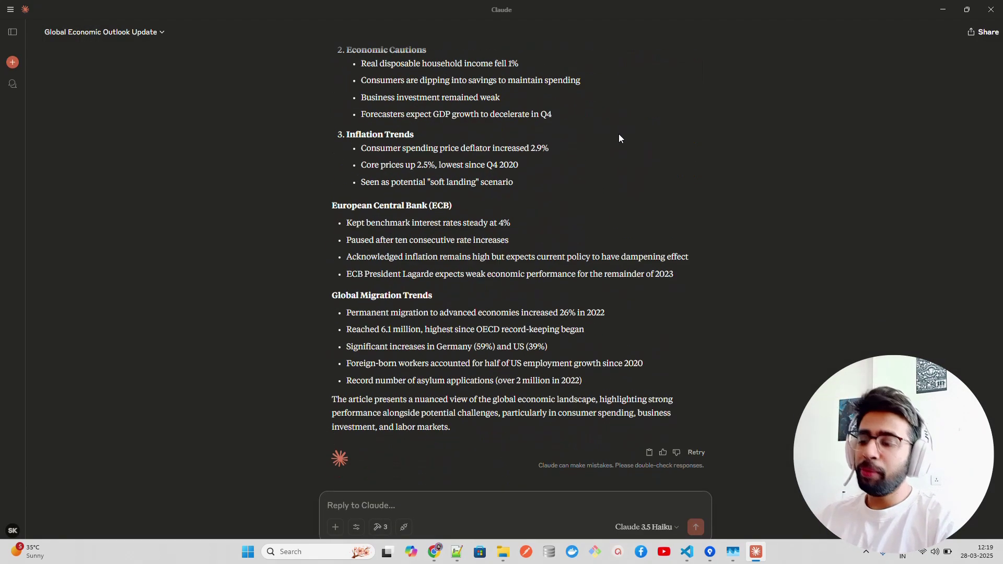
{"action": "scroll", "coordinate": [620, 137], "scroll_direction": "up", "scroll_amount": 6}
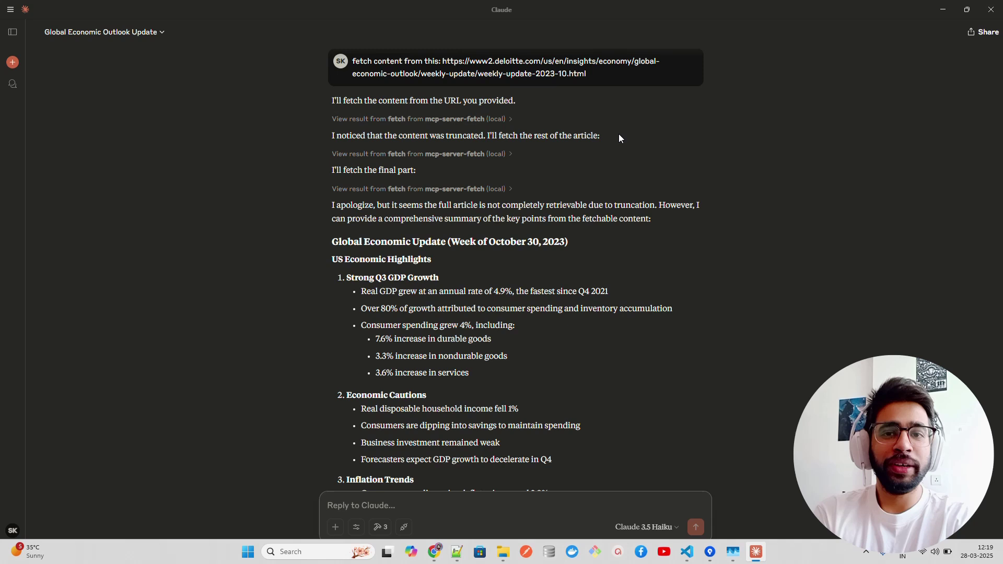